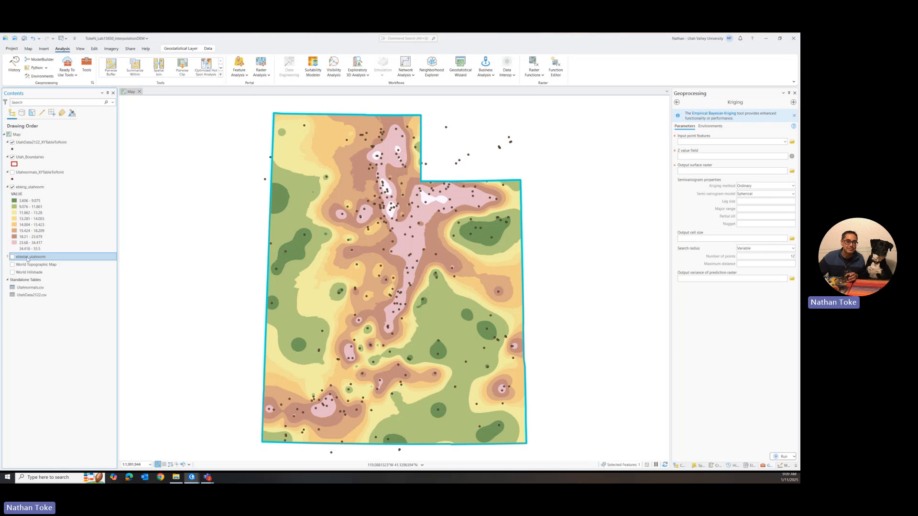
- Expand the legend of the ebkstat_utahnorm layer and briefly display that layer in place of ebkrig_utahnorm to inspect it
right_click(28, 259)
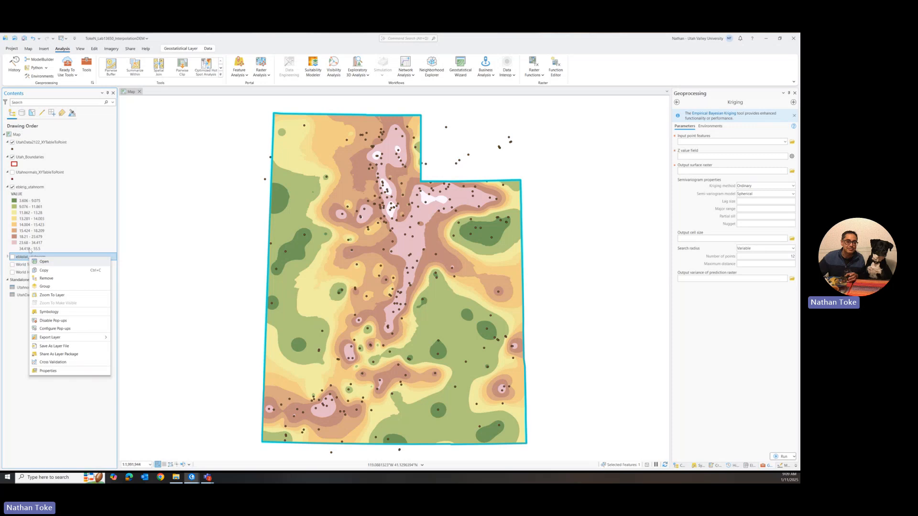
click(10, 348)
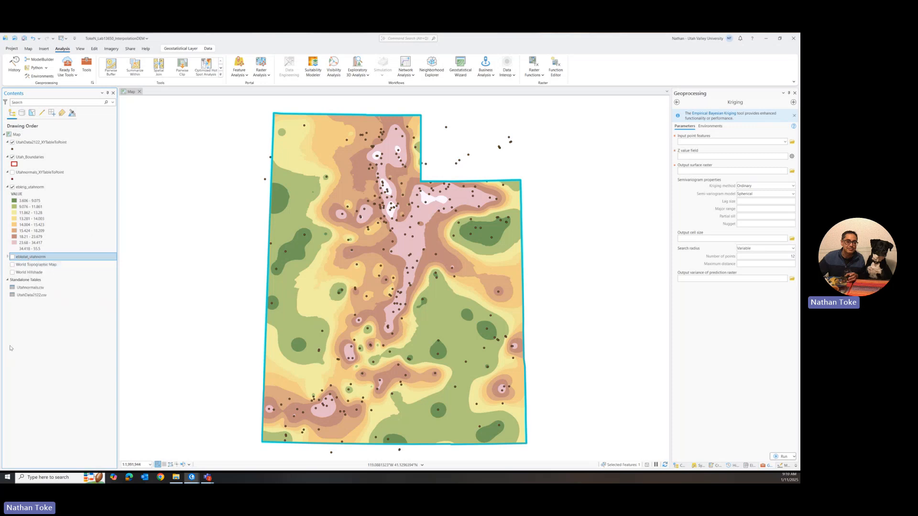
click(7, 257)
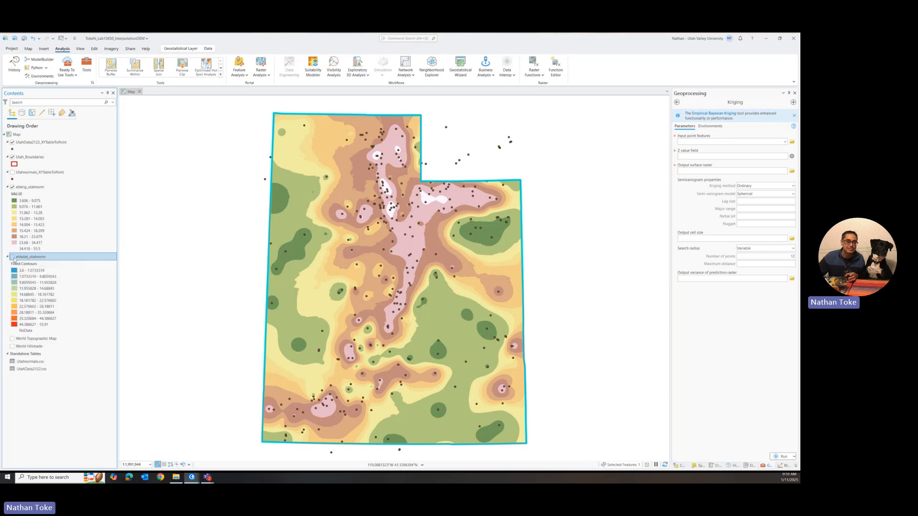
click(13, 258)
click(13, 187)
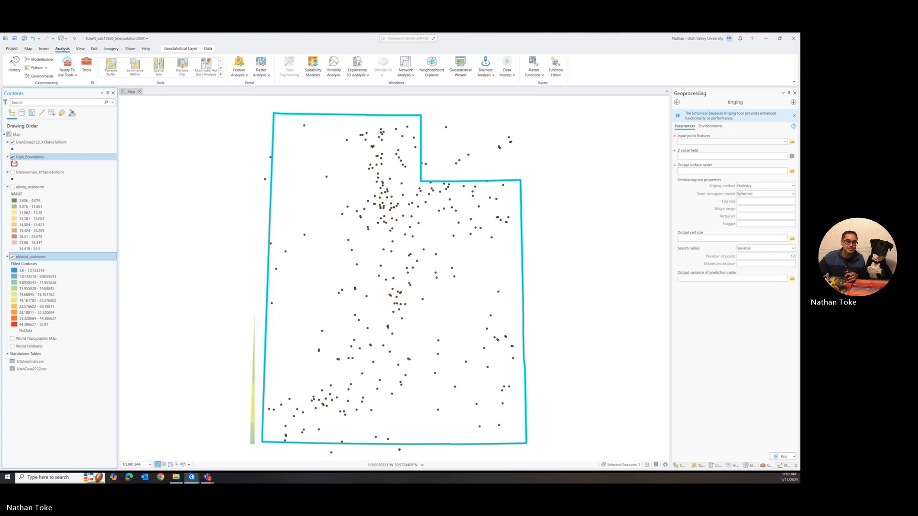
click(13, 157)
click(12, 157)
click(12, 257)
- Examine the Empirical Bayesian Kriging settings of ebkstat_utahnorm in the Geostatistical Wizard, including the available output surface types
right_click(32, 258)
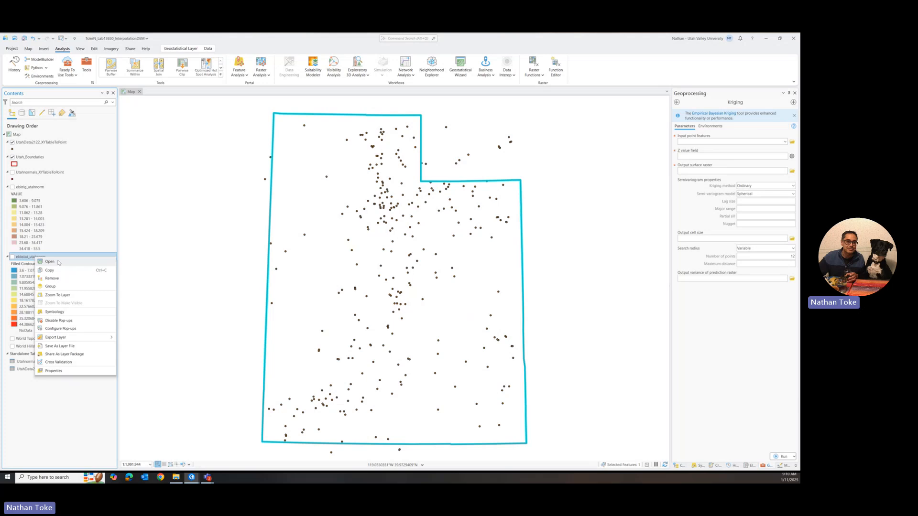
click(50, 261)
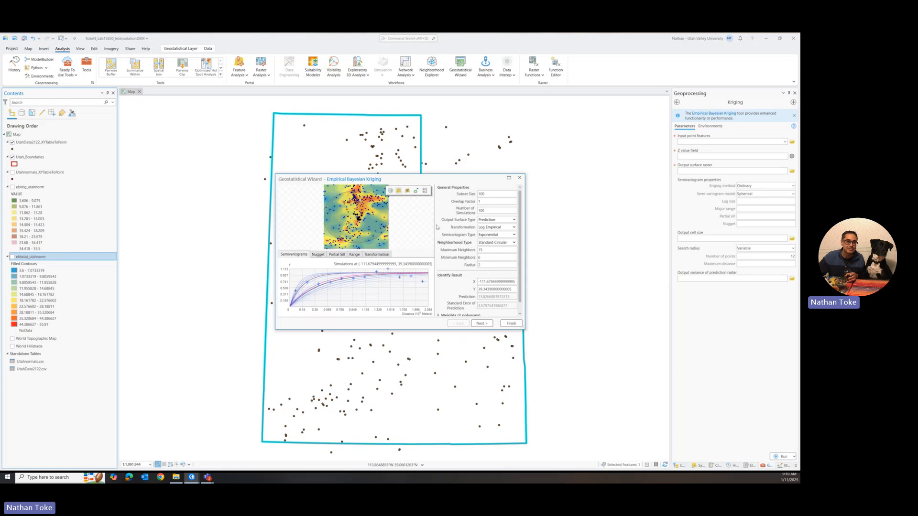
click(494, 219)
click(494, 220)
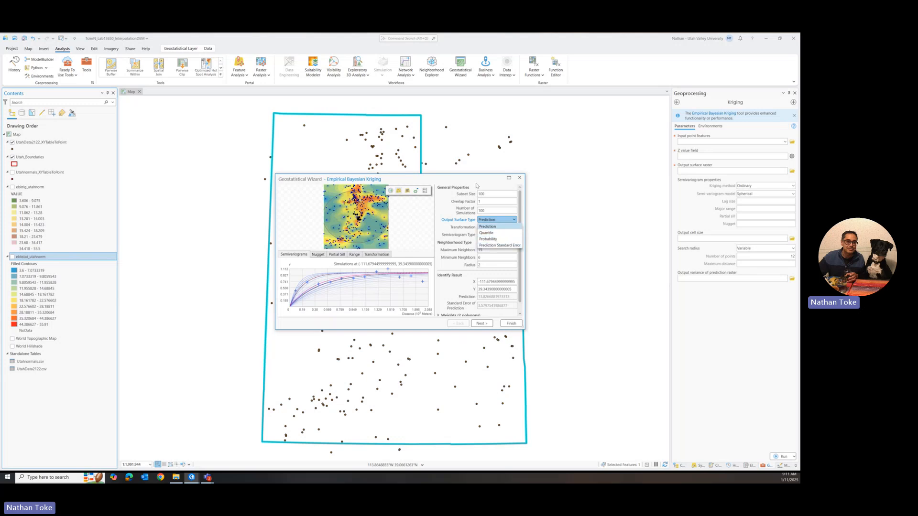
click(488, 226)
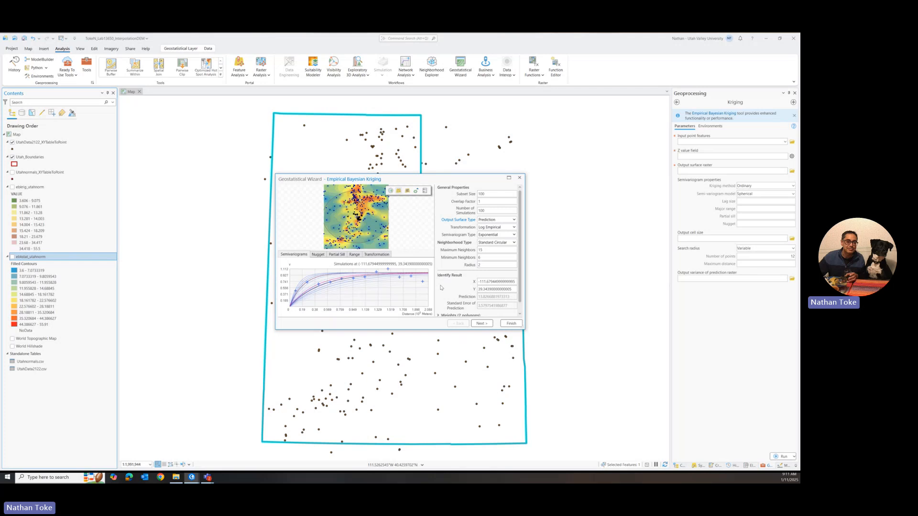
click(520, 178)
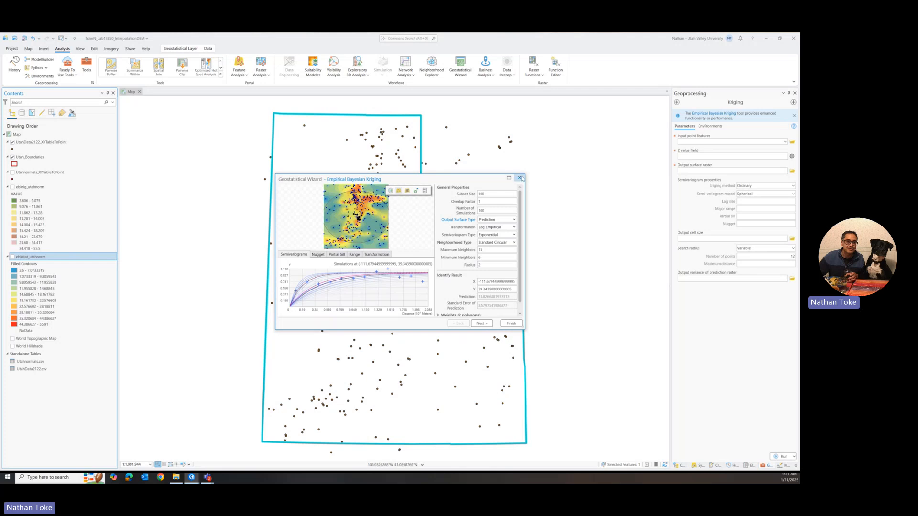
- Display the ebkrig_utahnorm raster again and open the attribute table of the UtahData2122_XYTableToPoint layer
click(7, 256)
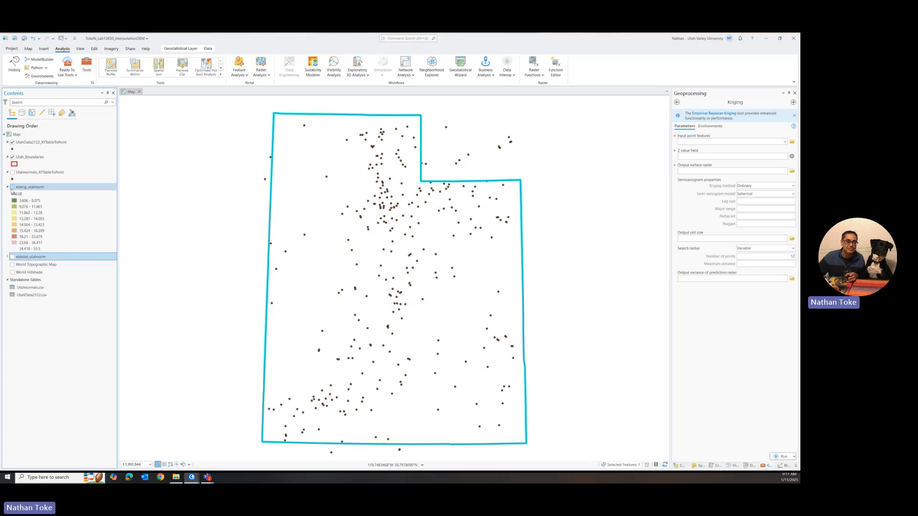
click(13, 188)
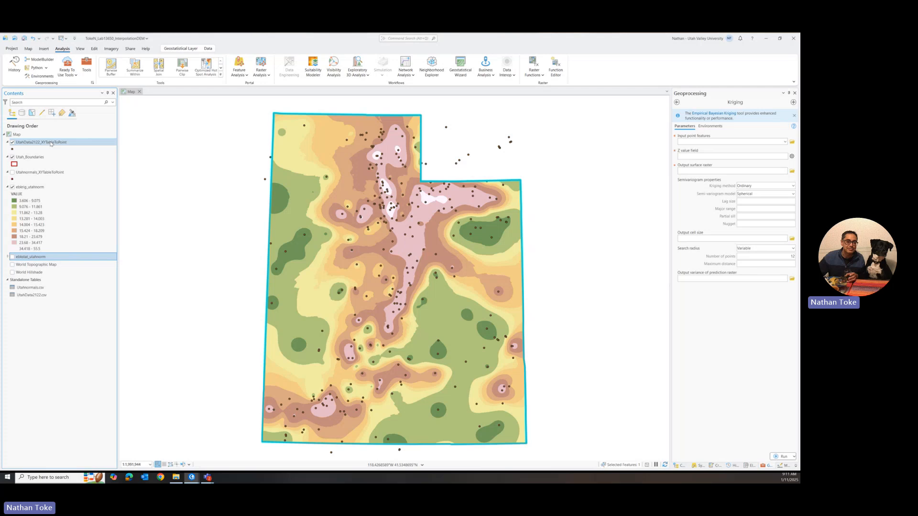
right_click(50, 143)
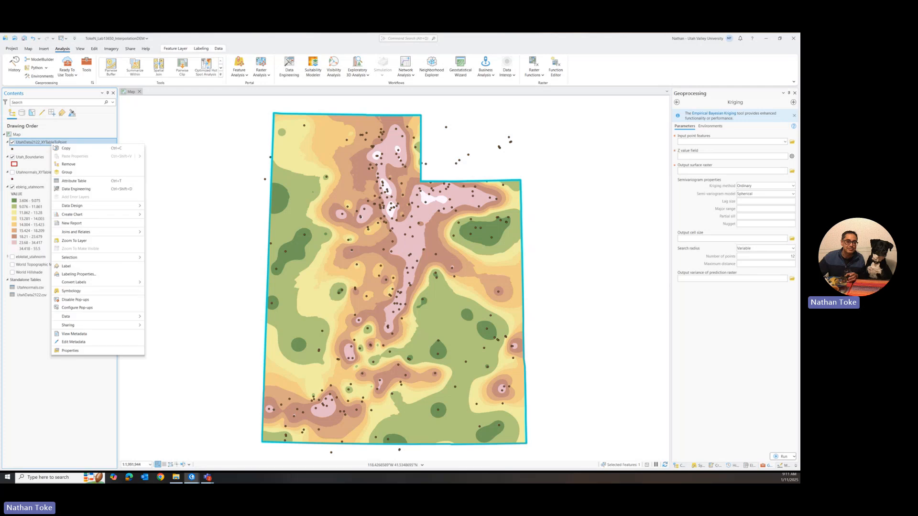
click(74, 184)
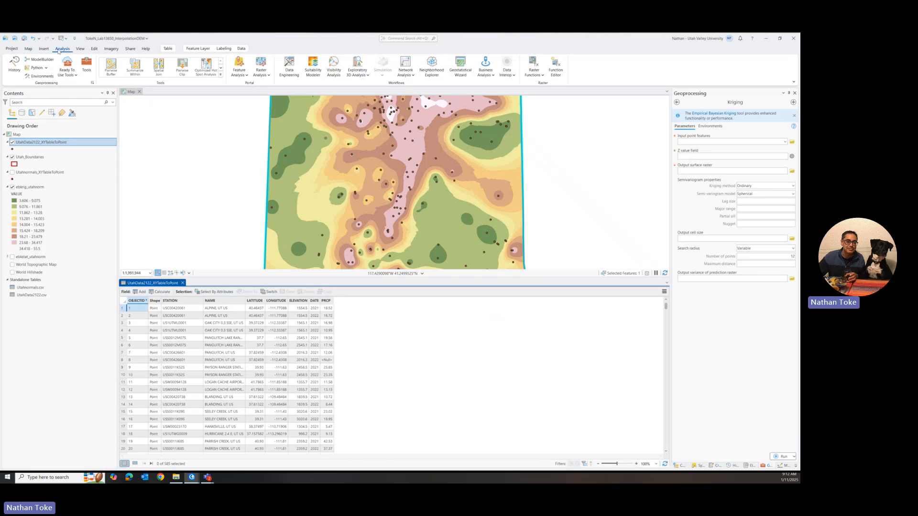
- Make a new attribute selection in UtahData2122_XYTableToPoint of the records where DATE is equal to 2021
click(94, 49)
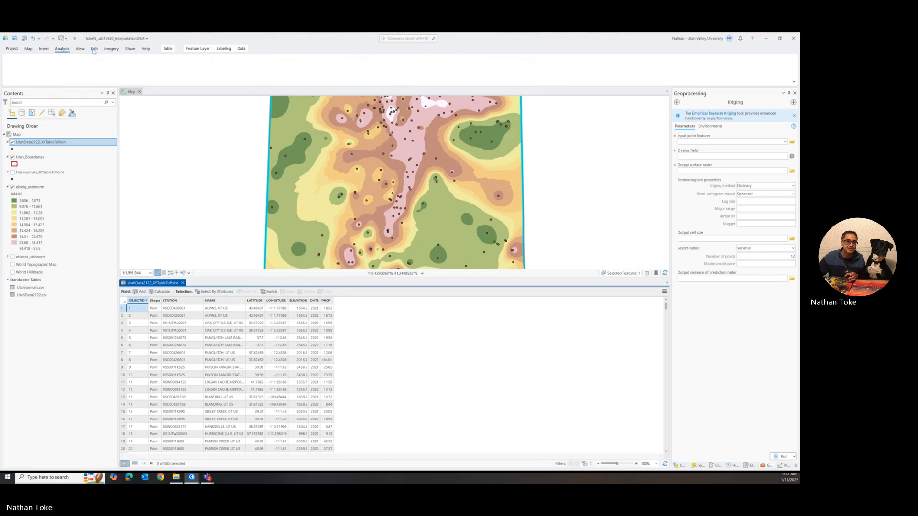
click(28, 49)
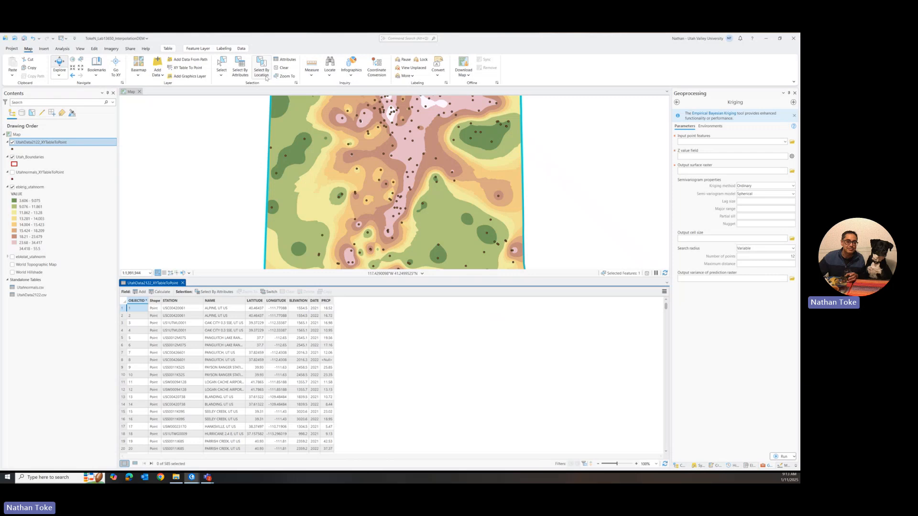
click(247, 73)
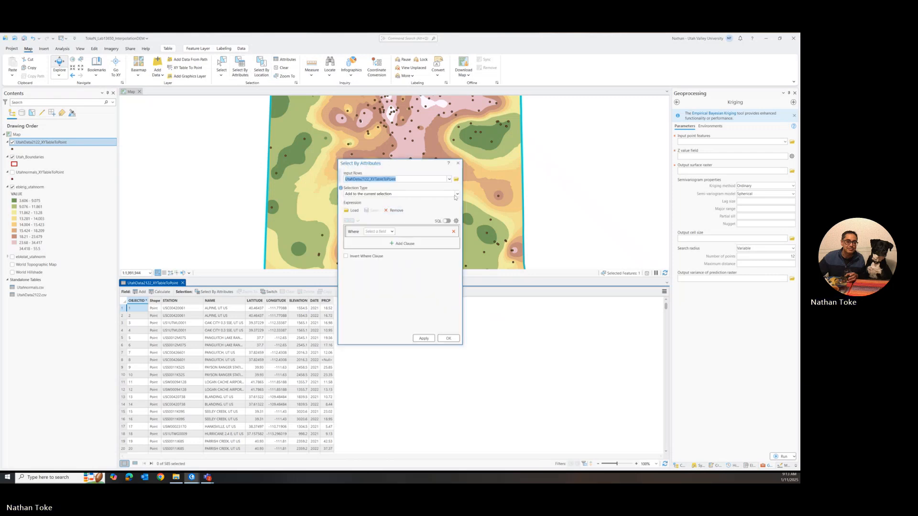
click(430, 194)
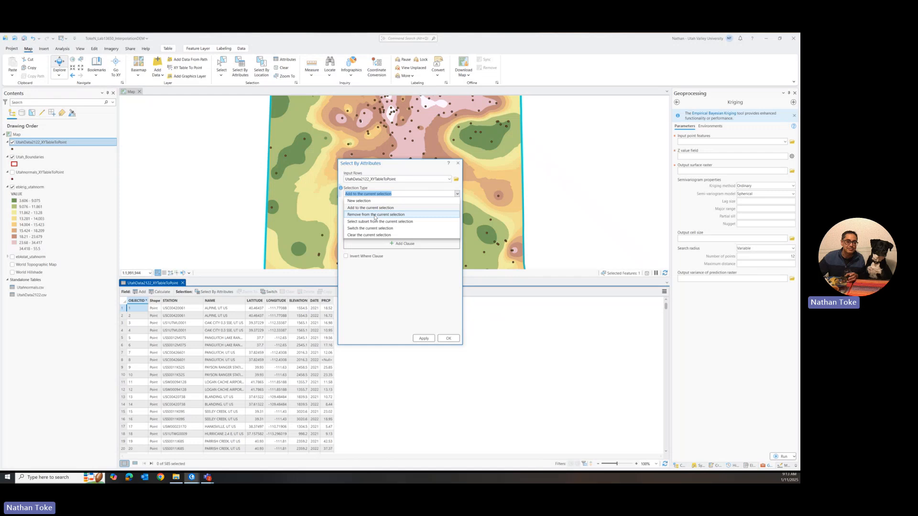
click(359, 200)
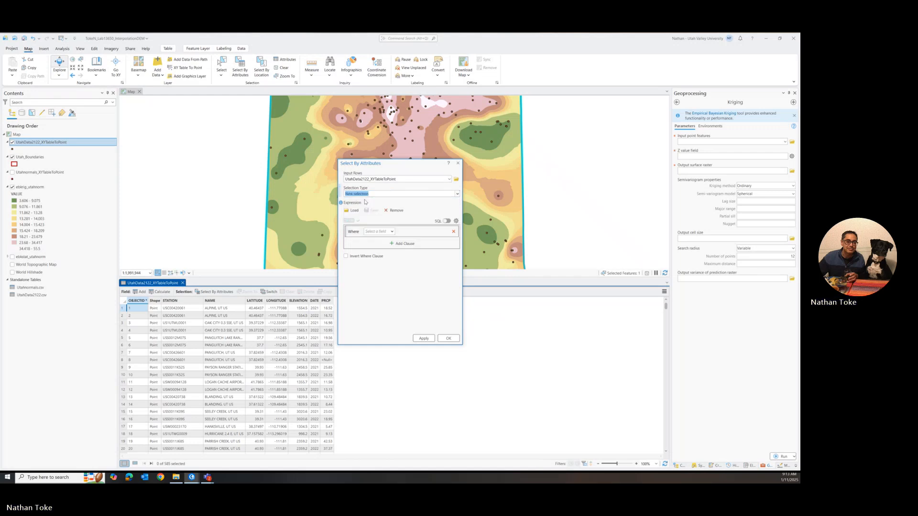
click(390, 232)
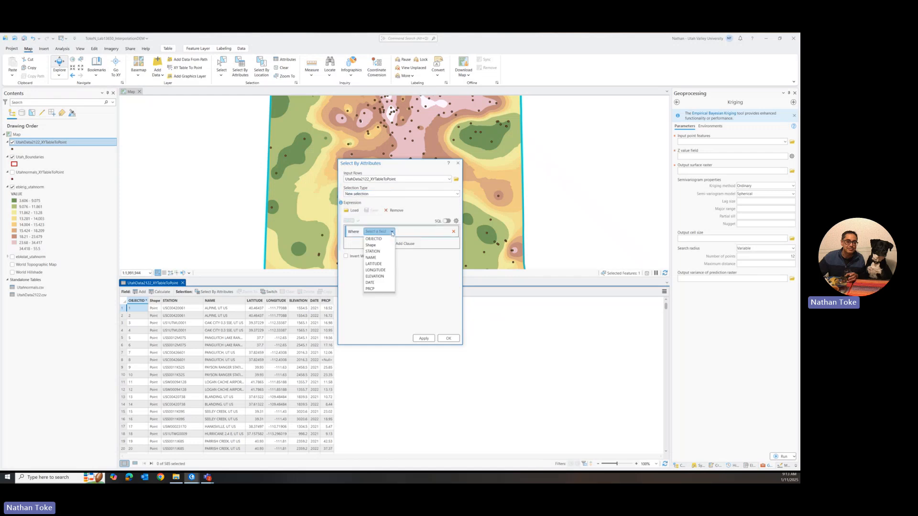
click(370, 282)
click(445, 231)
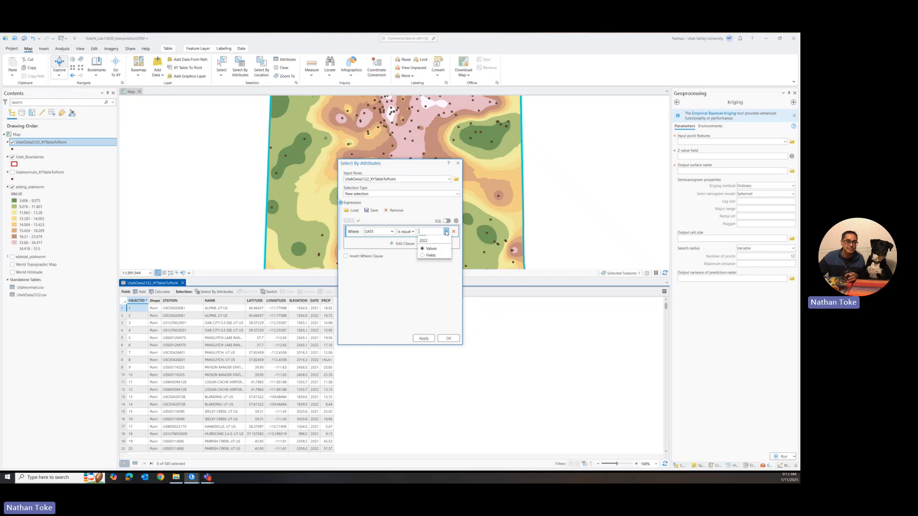
click(422, 240)
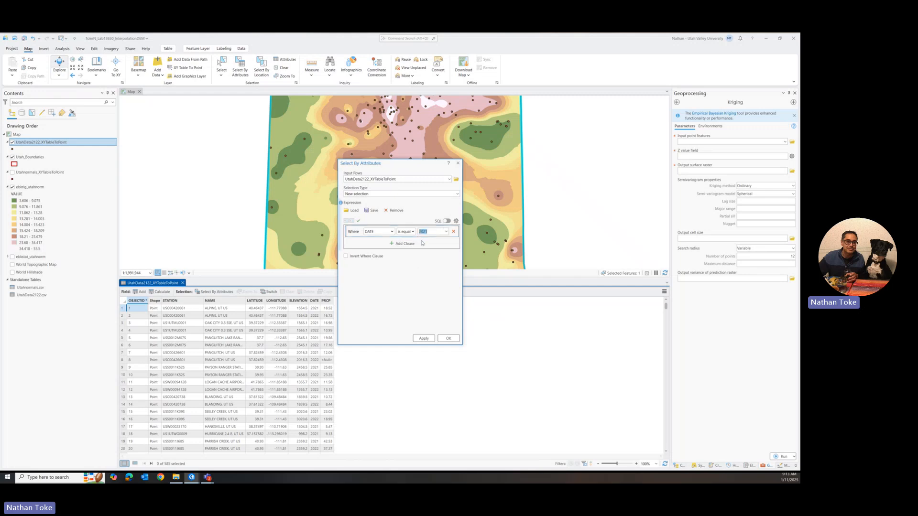
click(424, 339)
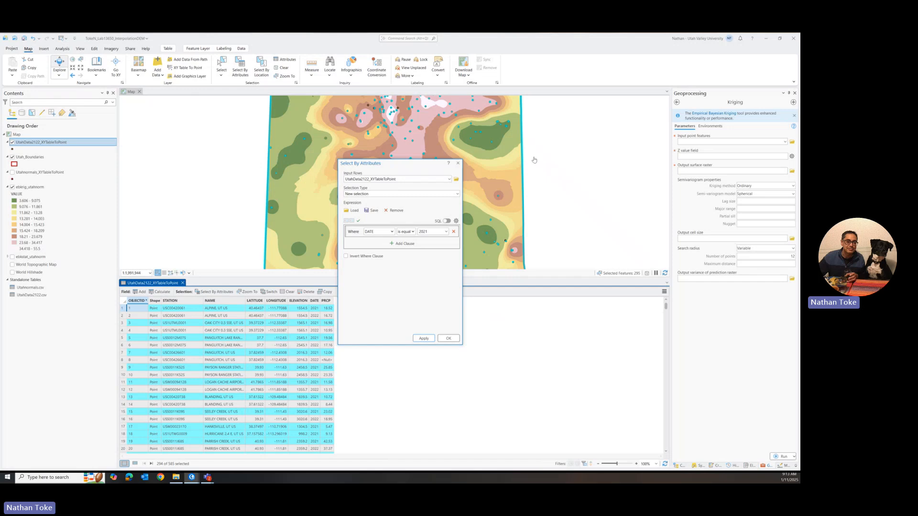
scroll(532, 164, down, 3)
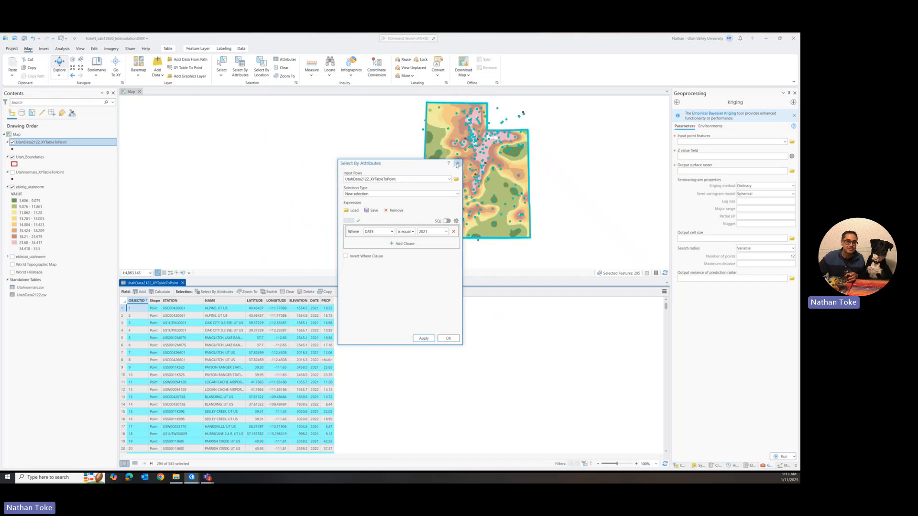
click(457, 165)
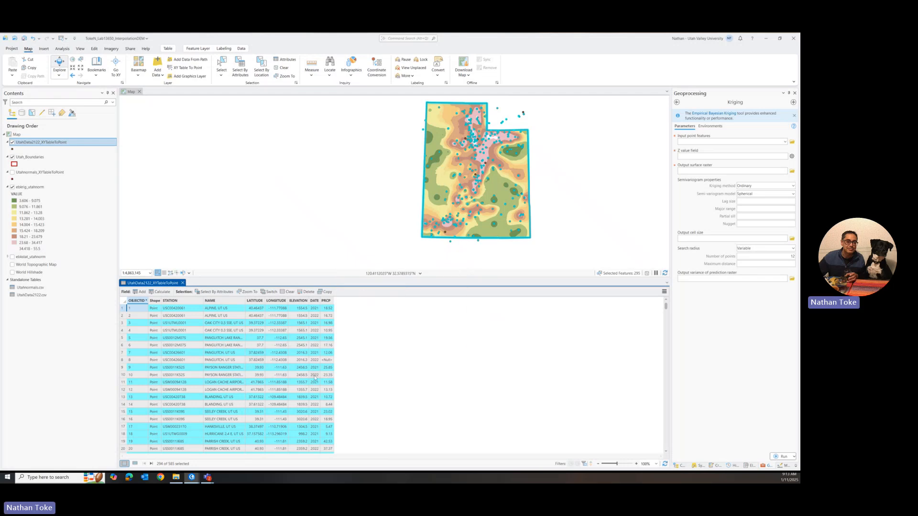
- Export the selected UtahData2122_XYTableToPoint records to a new feature class named Utah2021prcp in the project geodatabase
right_click(46, 141)
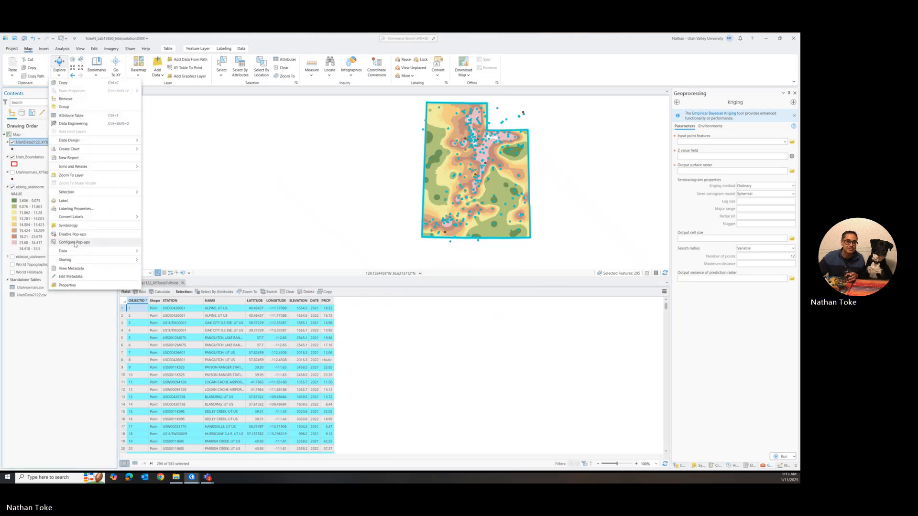
mouse_move(67, 251)
click(160, 251)
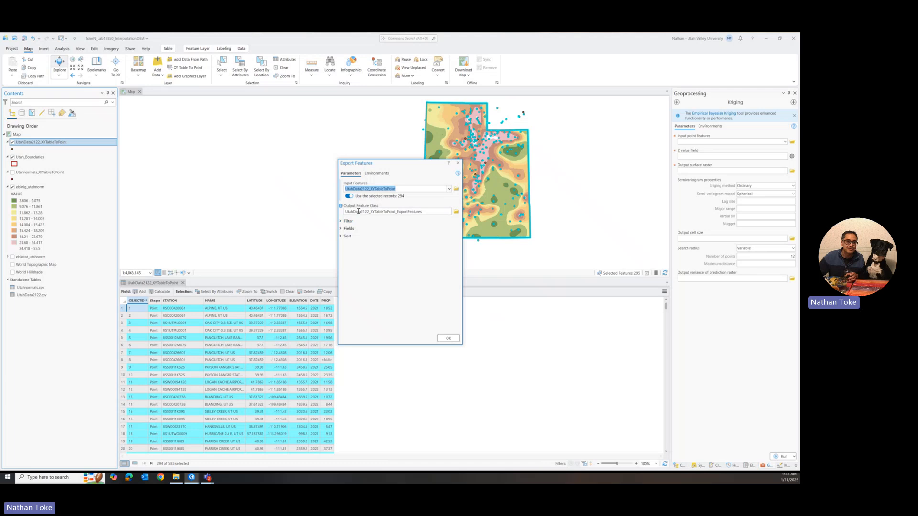
click(346, 212)
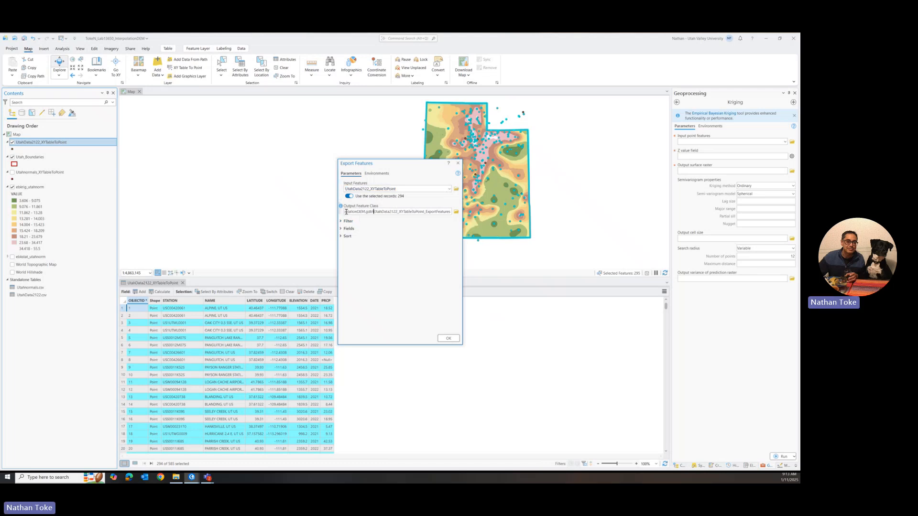
drag(381, 211, 480, 210)
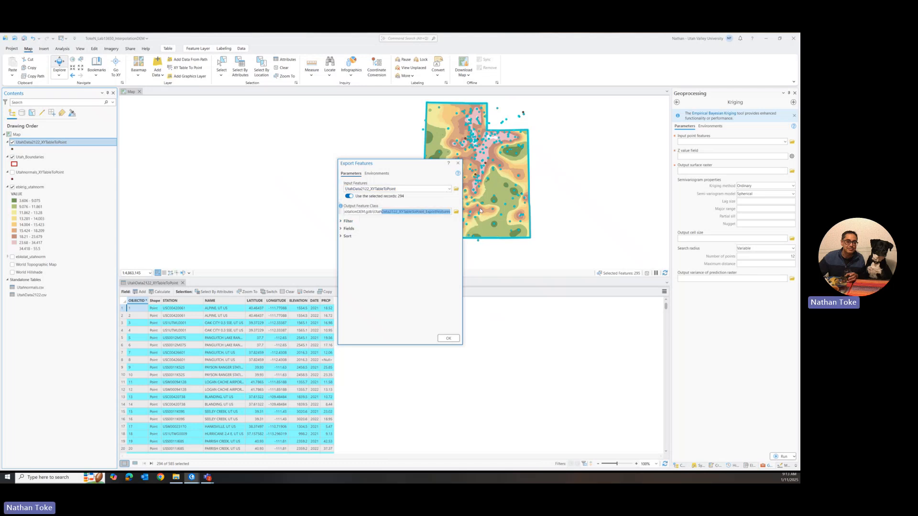
text(202)
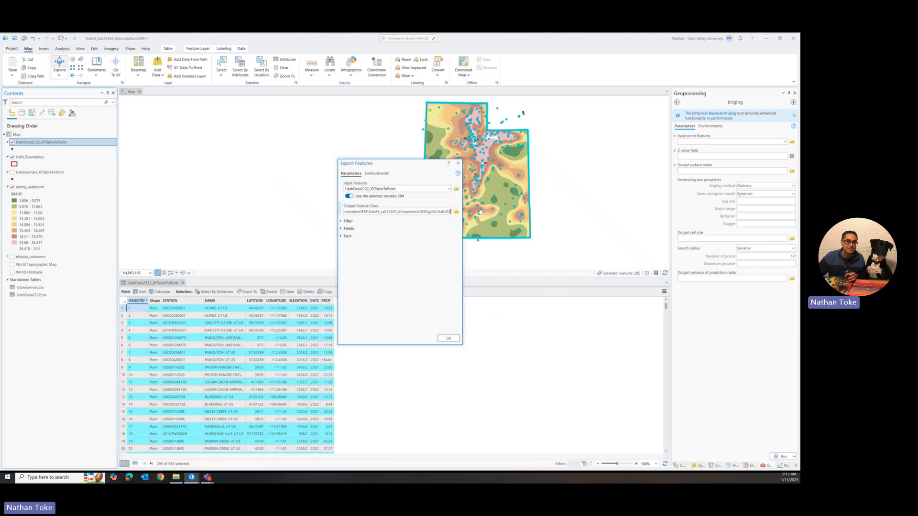
text(1)
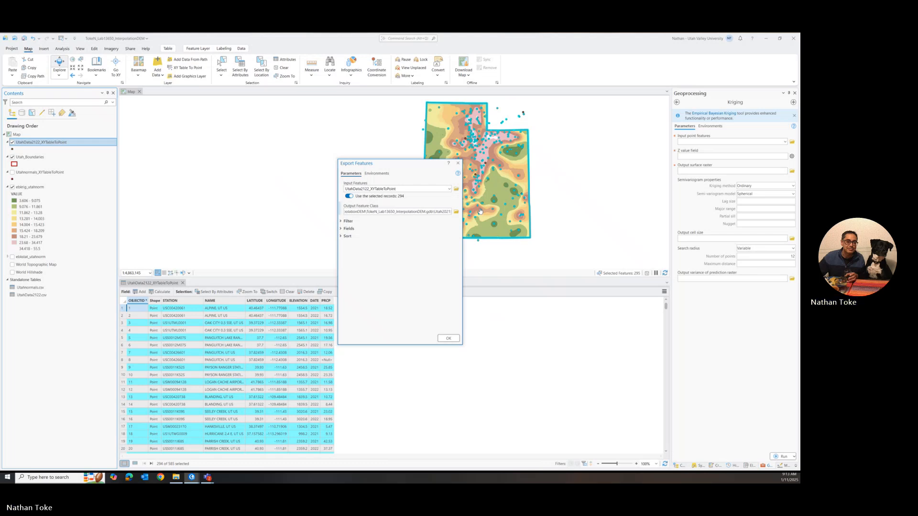
text(p)
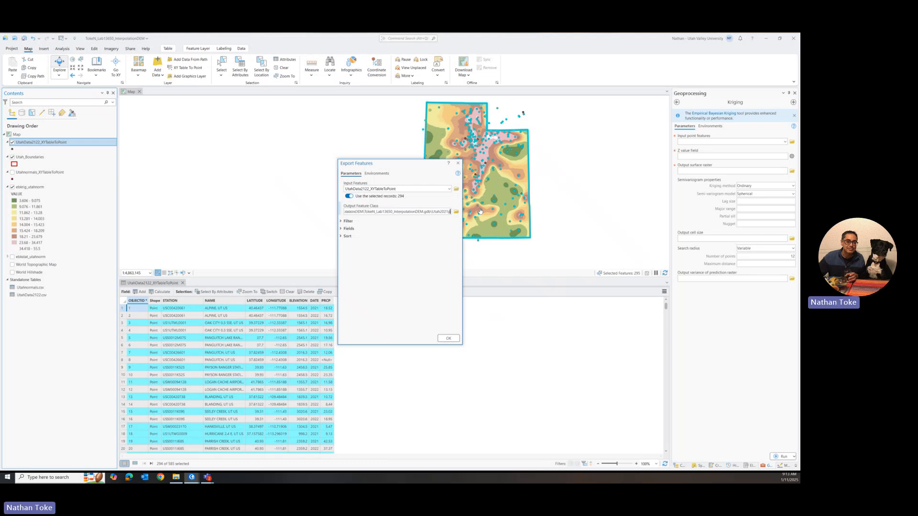
text(rcp)
click(448, 338)
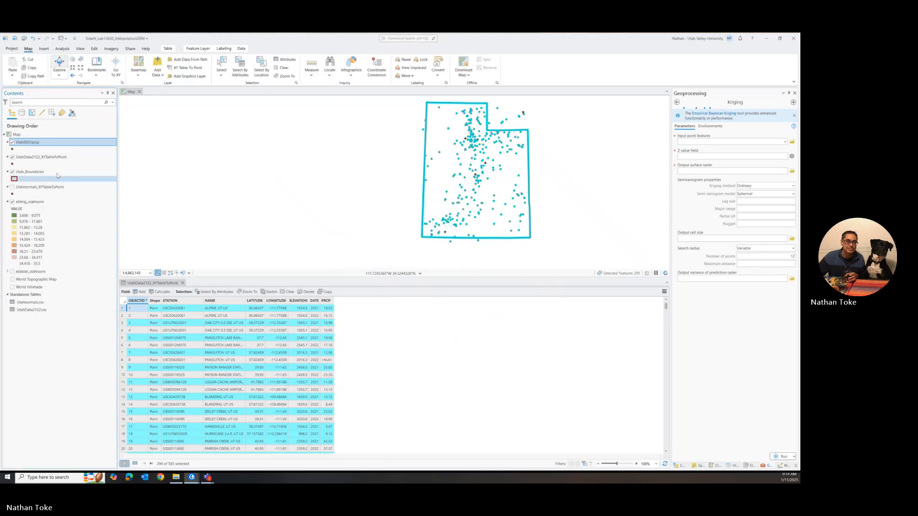
- Toggle the UtahData2122_XYTableToPoint layer's visibility and check the DATE values in the Utah2021prcp attribute table
click(12, 158)
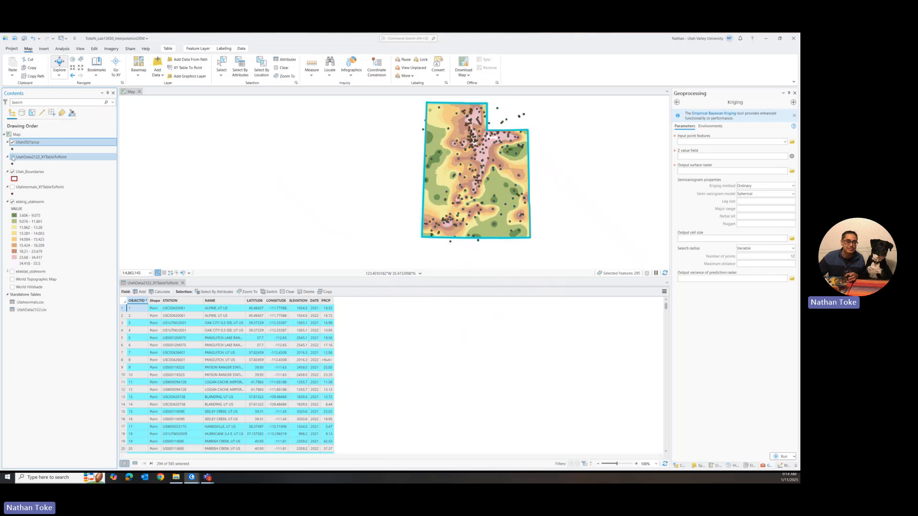
click(12, 158)
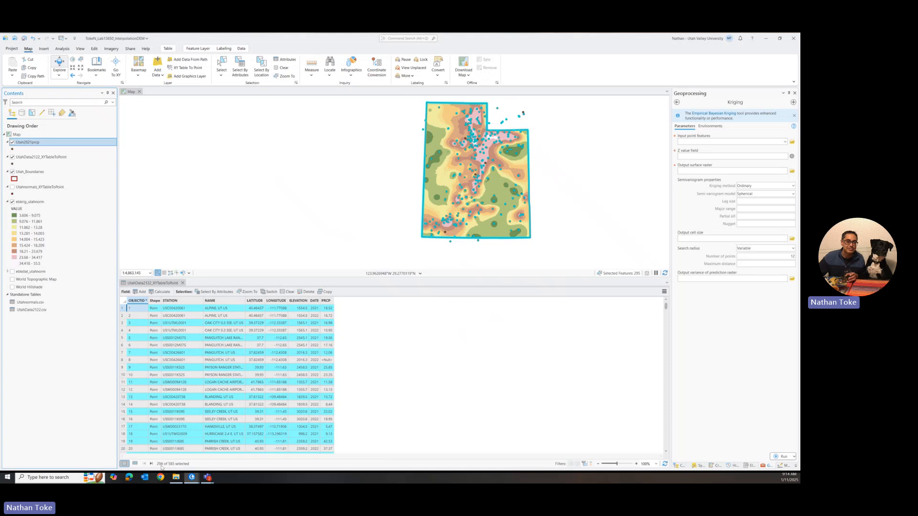
right_click(31, 142)
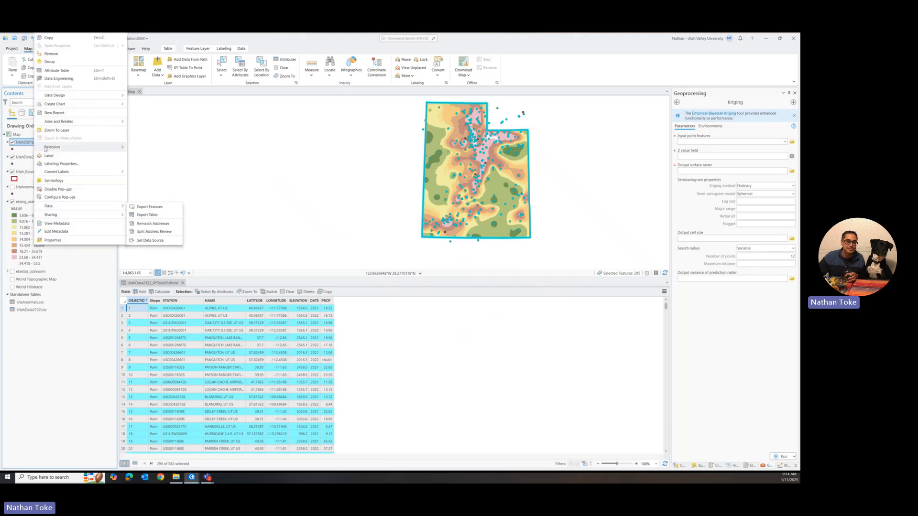
click(55, 71)
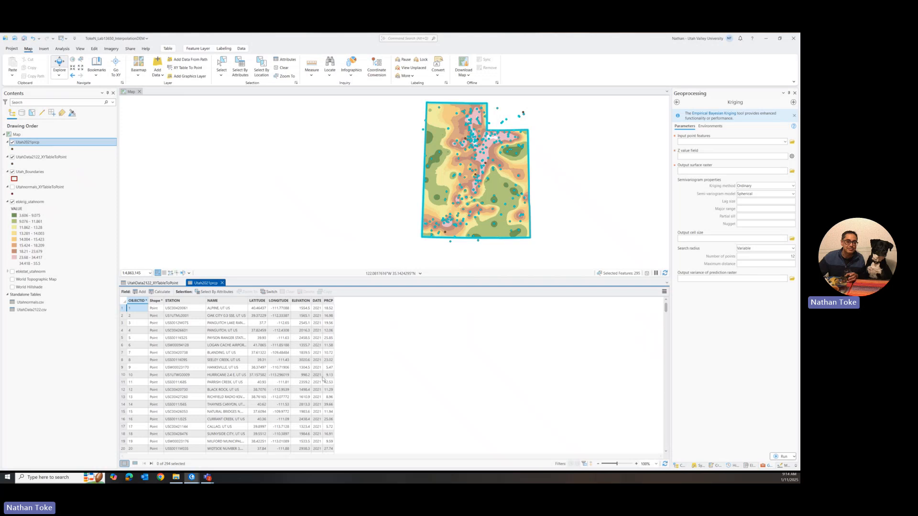
scroll(324, 412, down, 20)
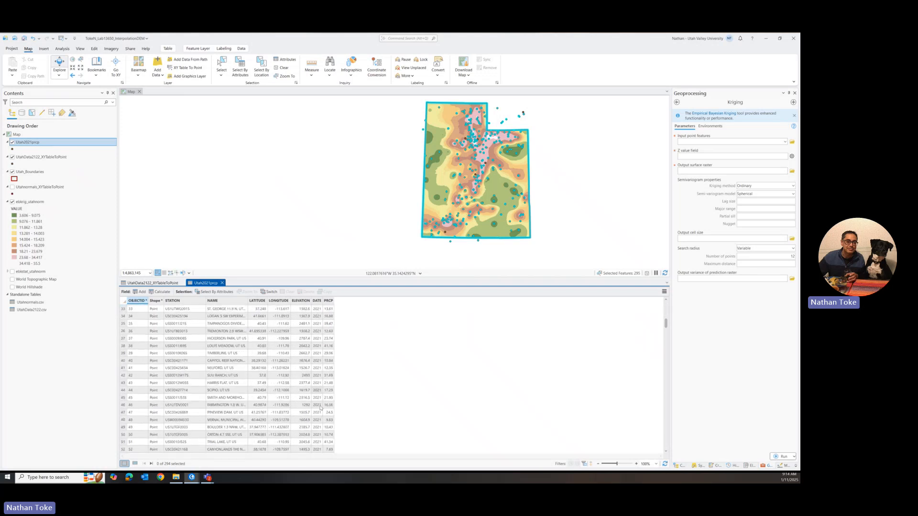
scroll(321, 413, down, 1)
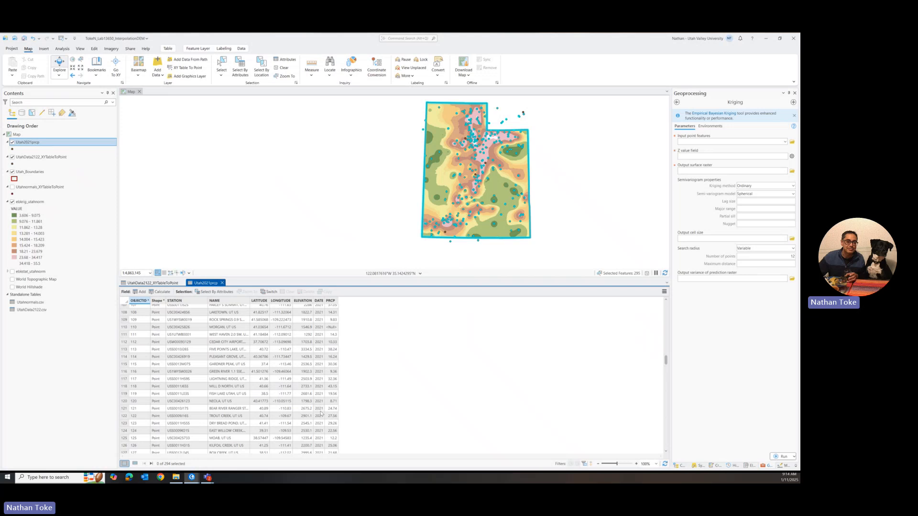
scroll(321, 413, down, 5)
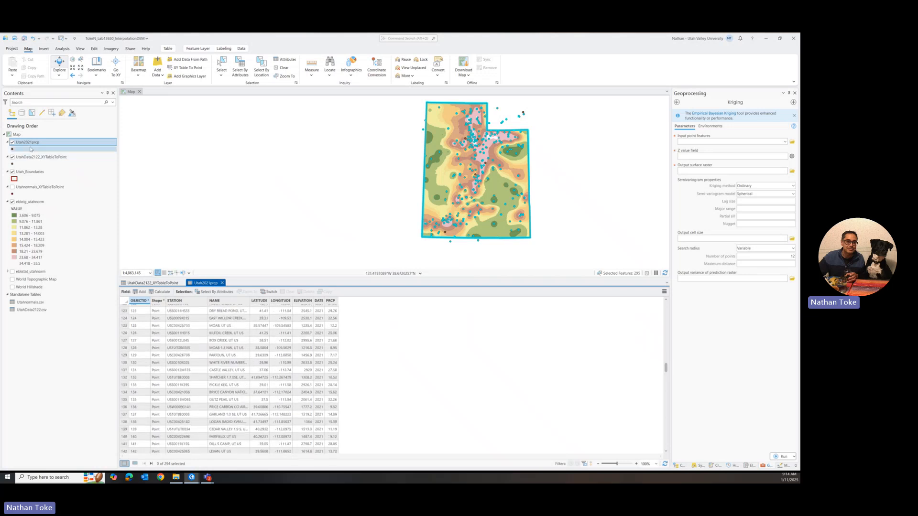
- Switch the selection in the UtahData2122_XYTableToPoint attribute table to the 2022 records and review the selected rows
click(145, 284)
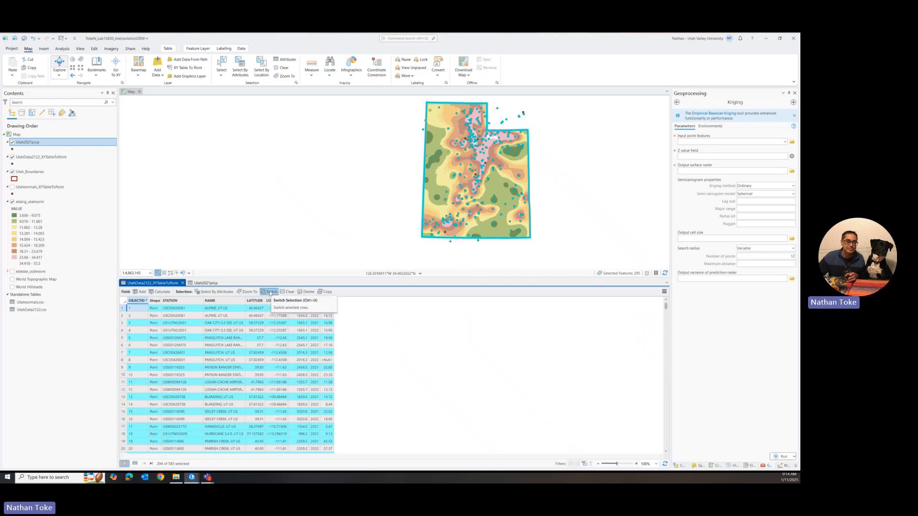
click(270, 292)
scroll(293, 367, down, 6)
scroll(293, 367, down, 20)
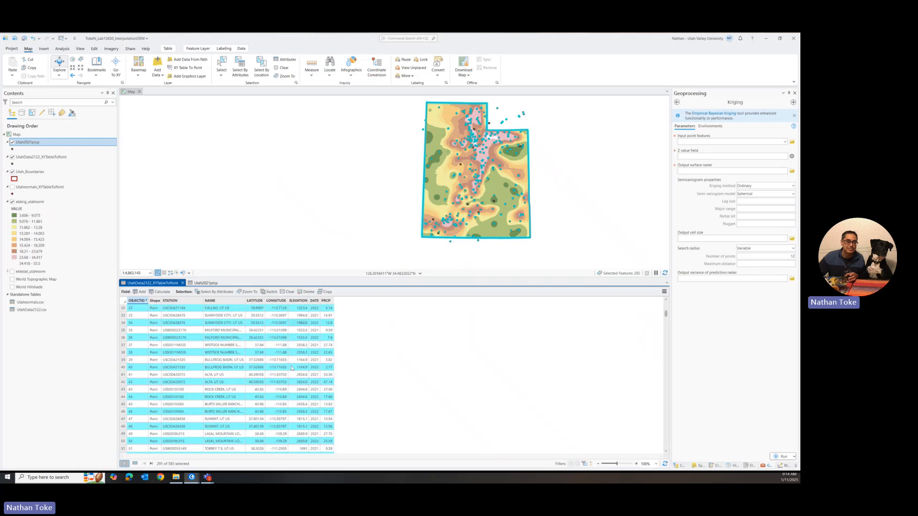
scroll(282, 371, down, 20)
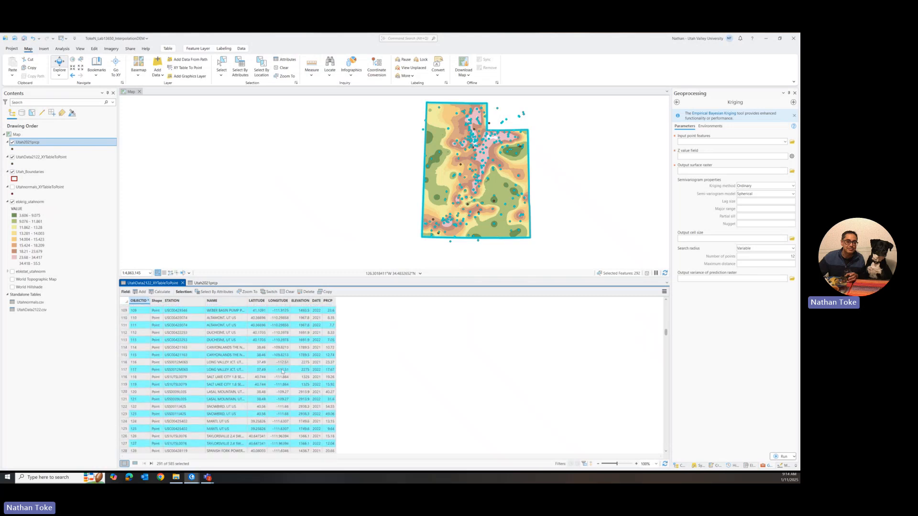
scroll(281, 373, down, 2)
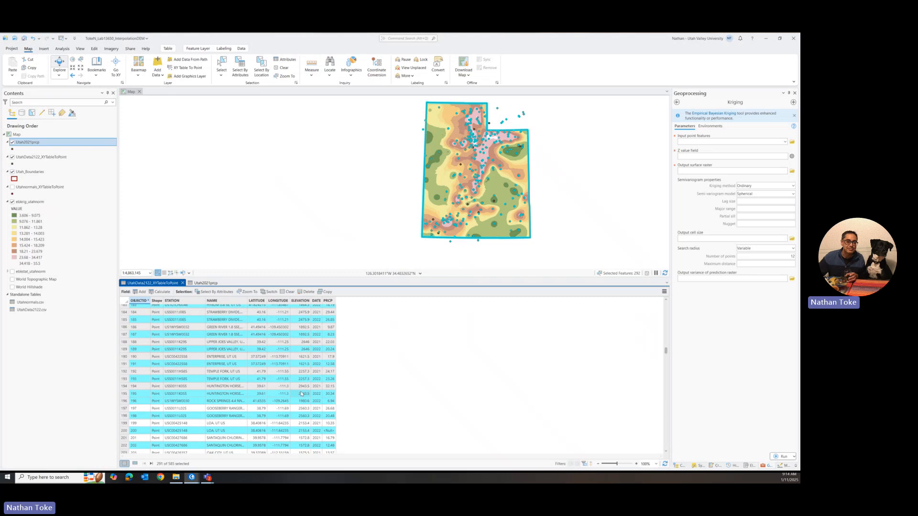
scroll(301, 393, down, 13)
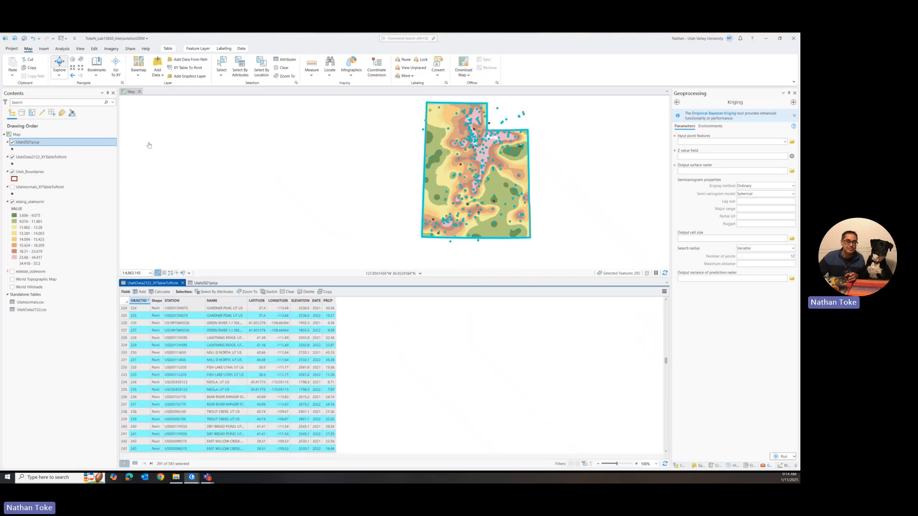
right_click(43, 142)
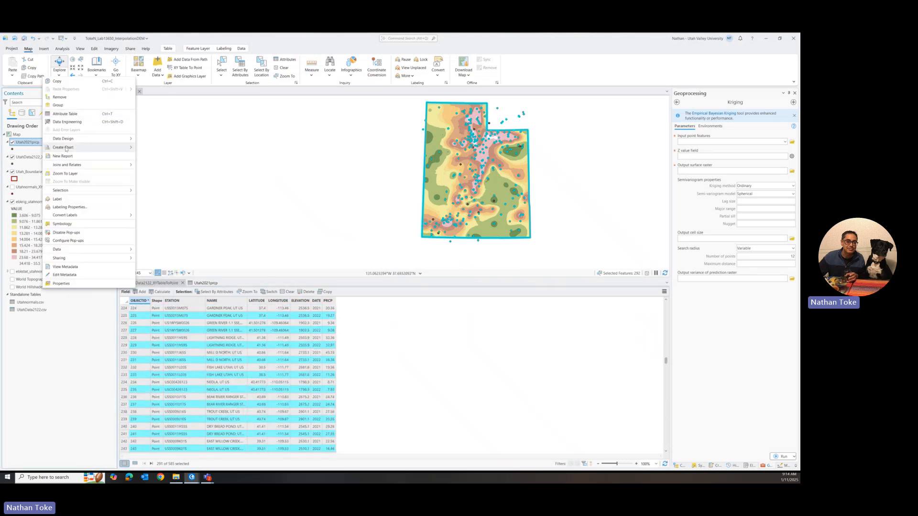
mouse_move(106, 248)
click(162, 252)
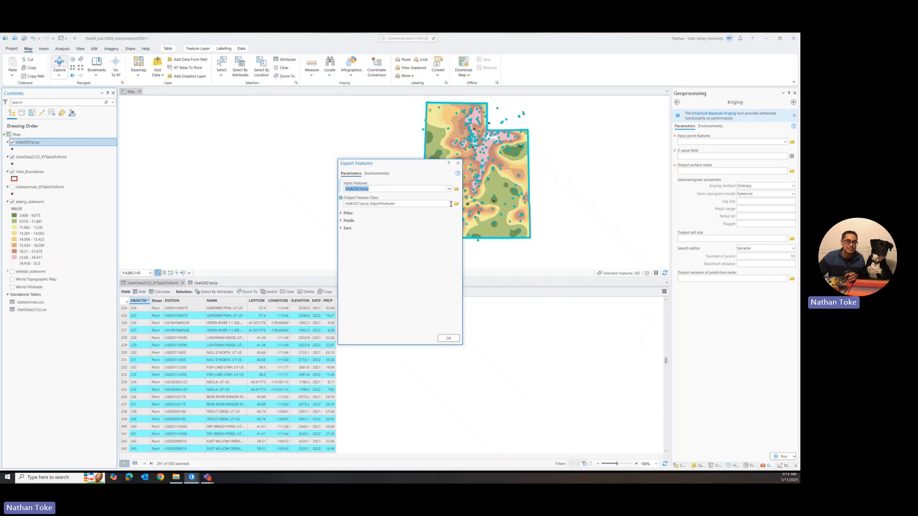
click(402, 204)
drag(415, 205, 451, 205)
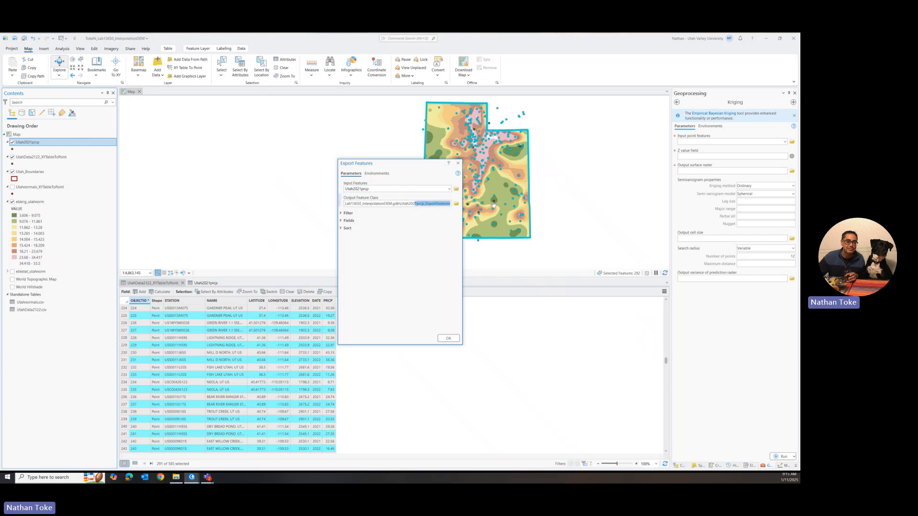
text(2)
click(458, 163)
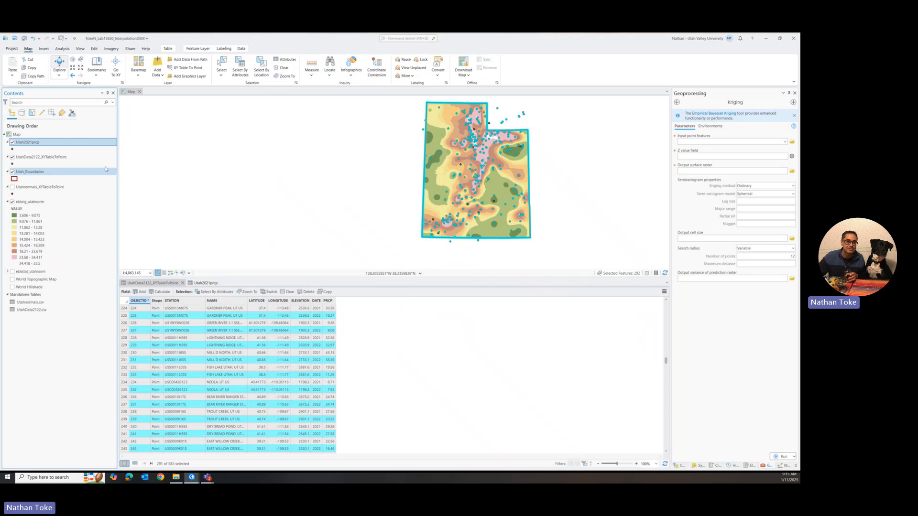
- Export the selected UtahData2122_XYTableToPoint records to a new feature class named Utah2022prcp and open its attribute table
right_click(42, 158)
mouse_move(63, 207)
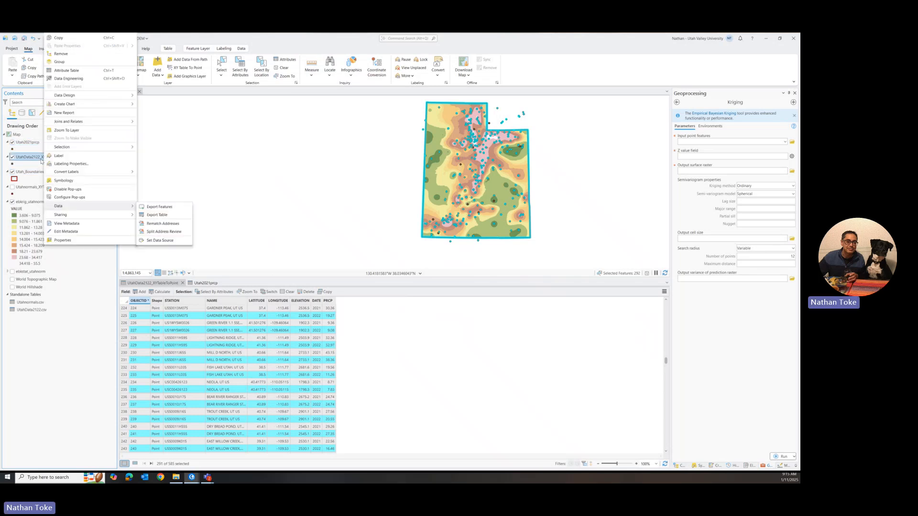
click(159, 207)
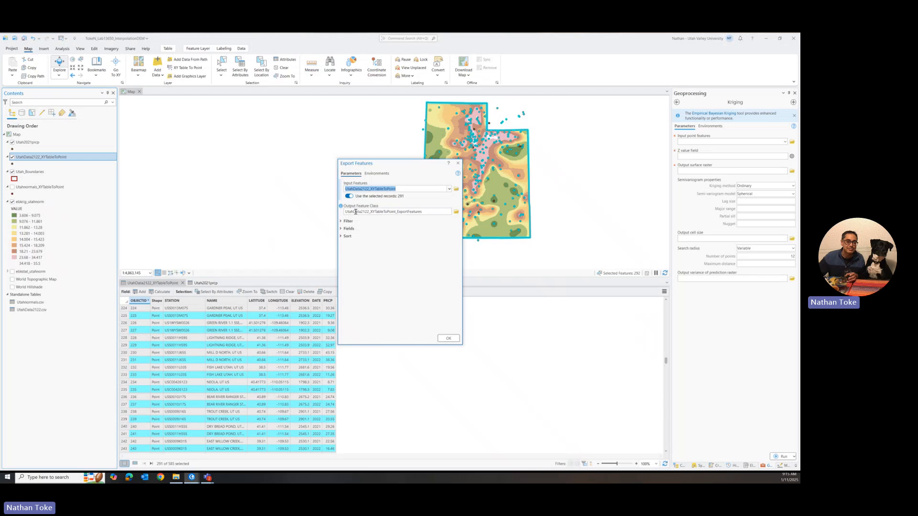
drag(355, 212, 563, 208)
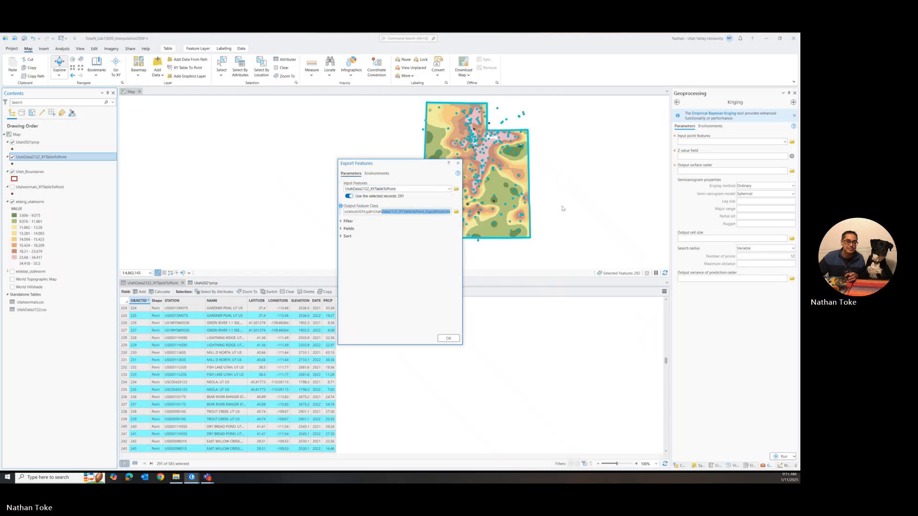
text(2022)
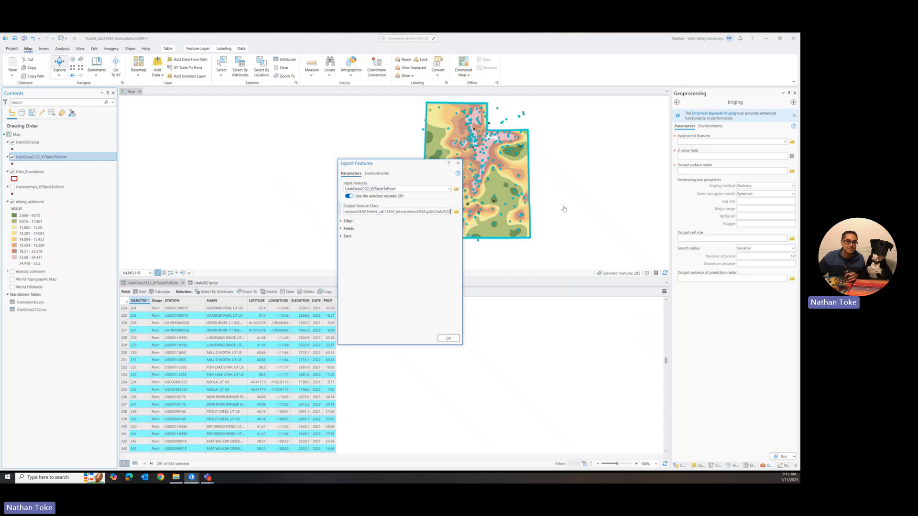
text(prcp)
click(451, 339)
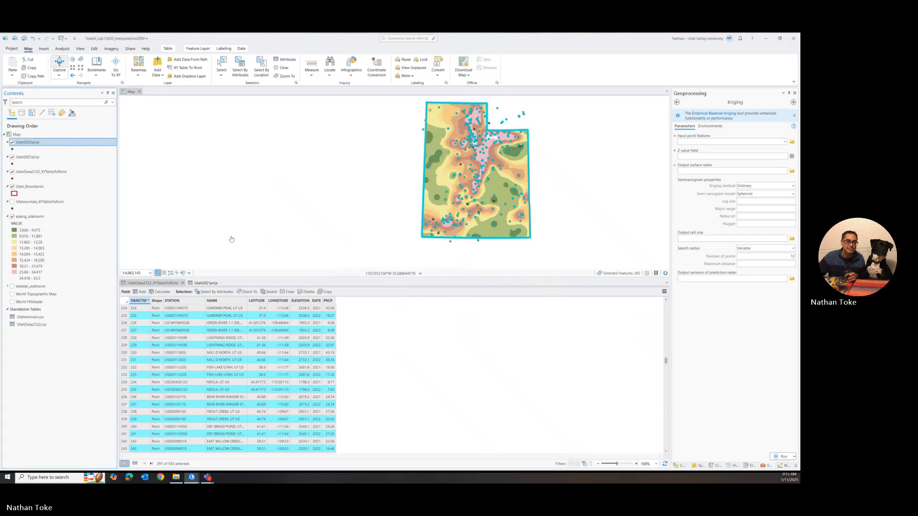
right_click(31, 144)
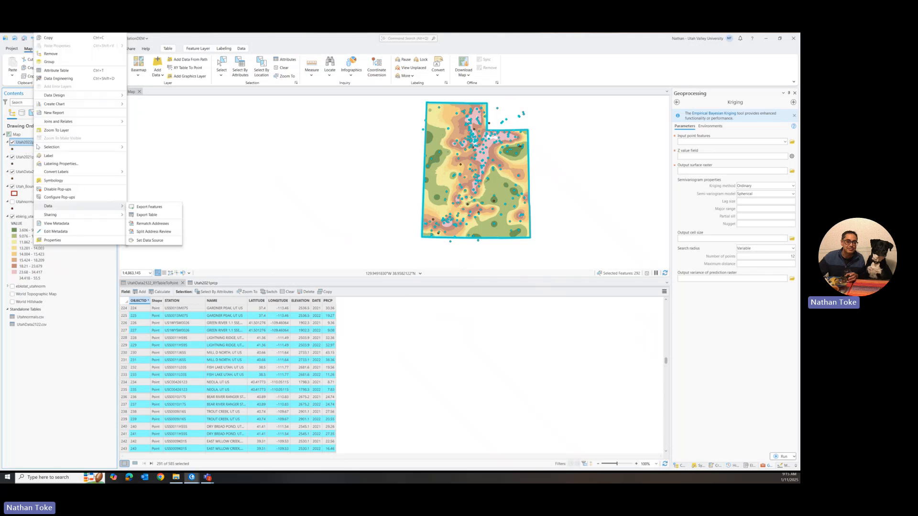
click(62, 74)
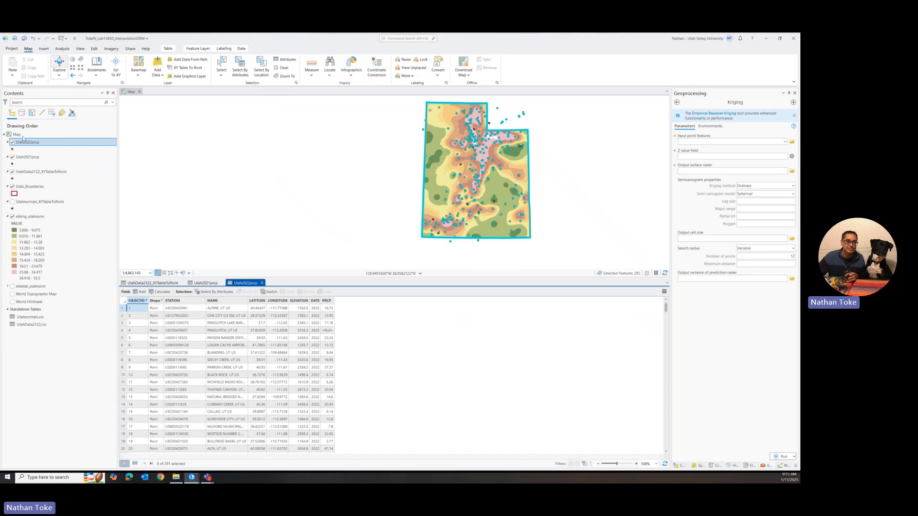
- Hide the combined UtahData2122_XYTableToPoint layer and remove it from the map
click(13, 172)
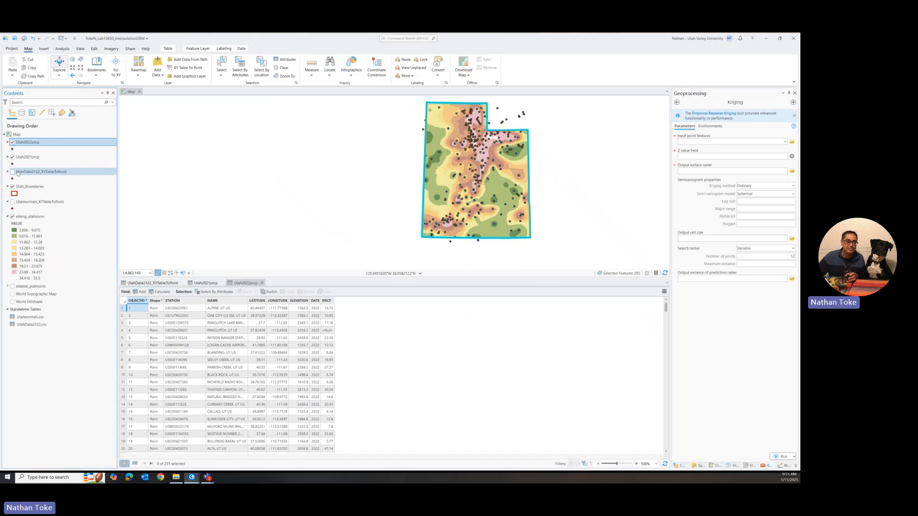
right_click(25, 172)
click(48, 192)
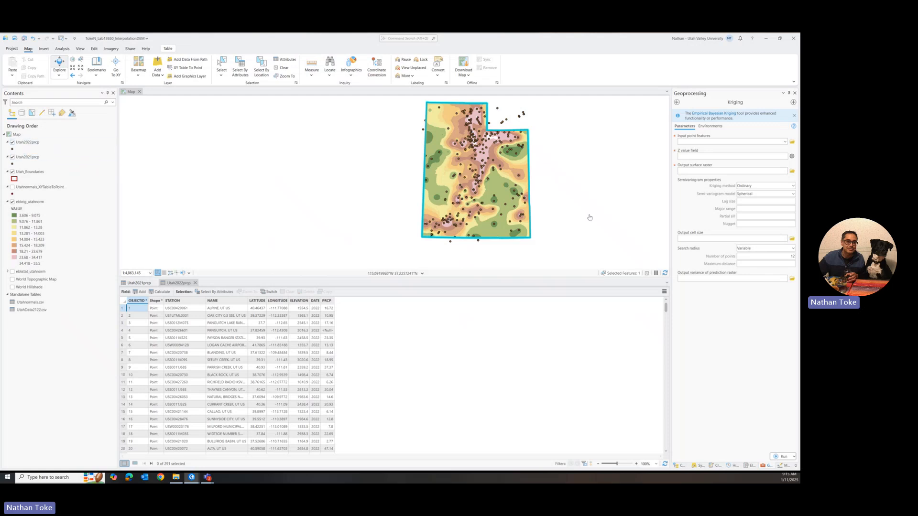
click(784, 143)
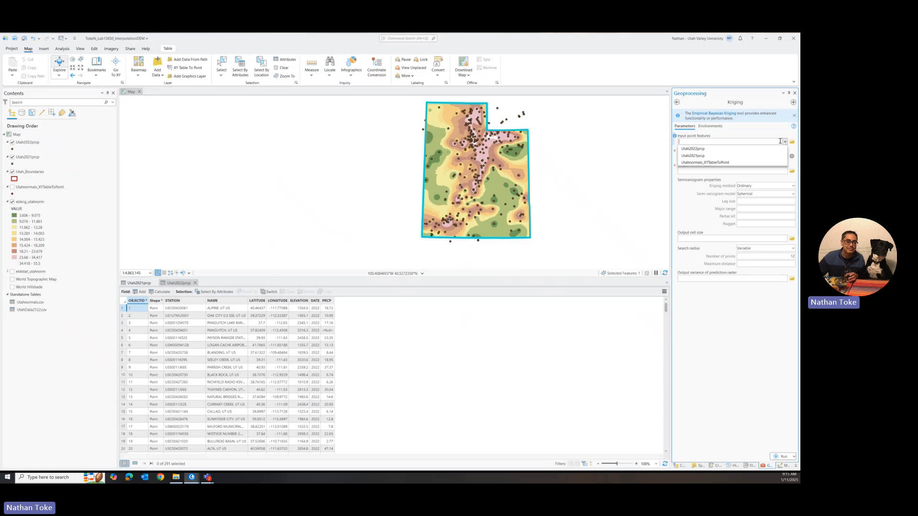
click(698, 156)
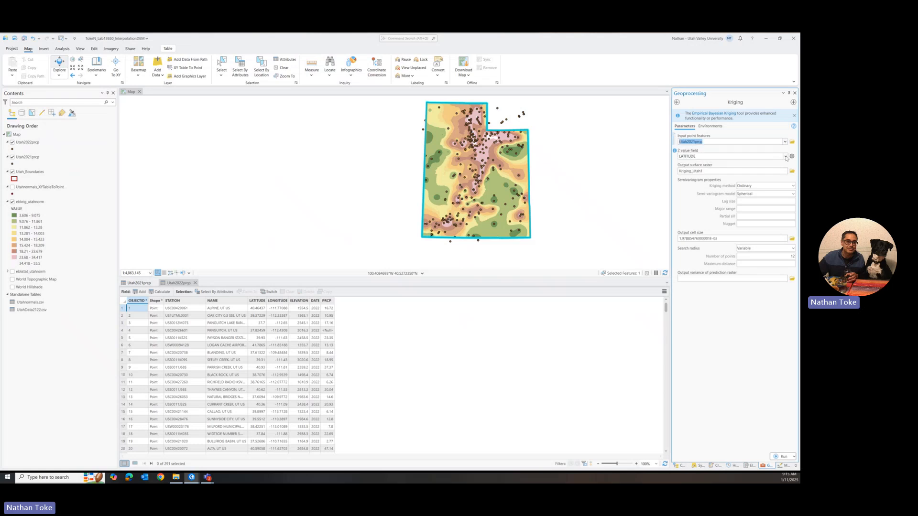
click(785, 157)
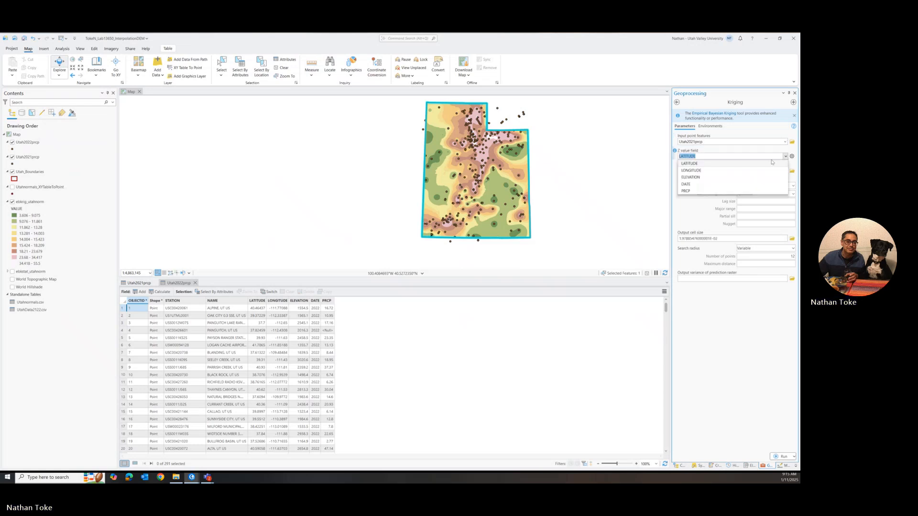
click(687, 190)
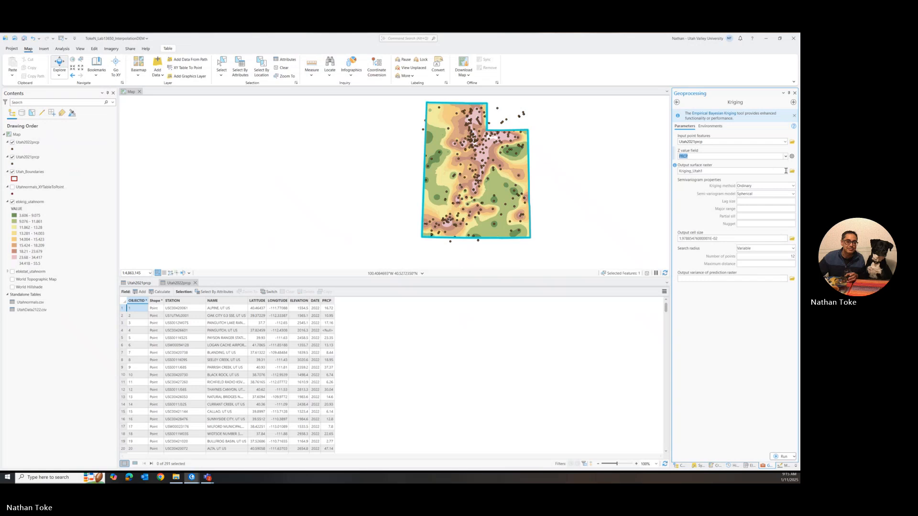
click(705, 171)
- Open the Empirical Bayesian Kriging tool and set its input features to Utah2021prcp with PRCP as the Z value field
click(712, 115)
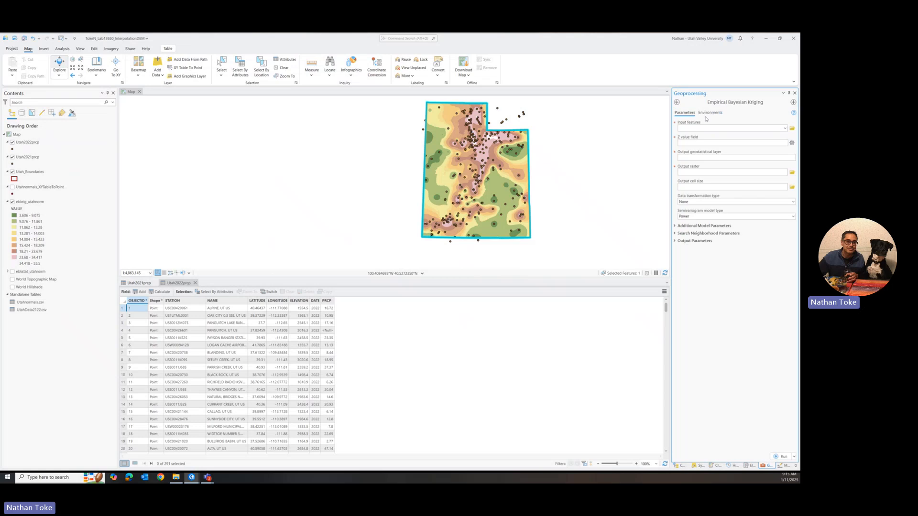
click(785, 128)
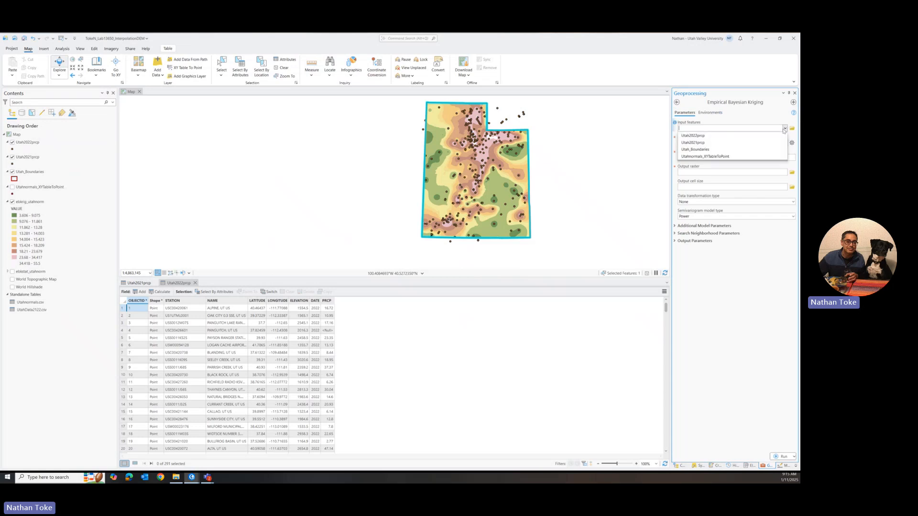
click(701, 142)
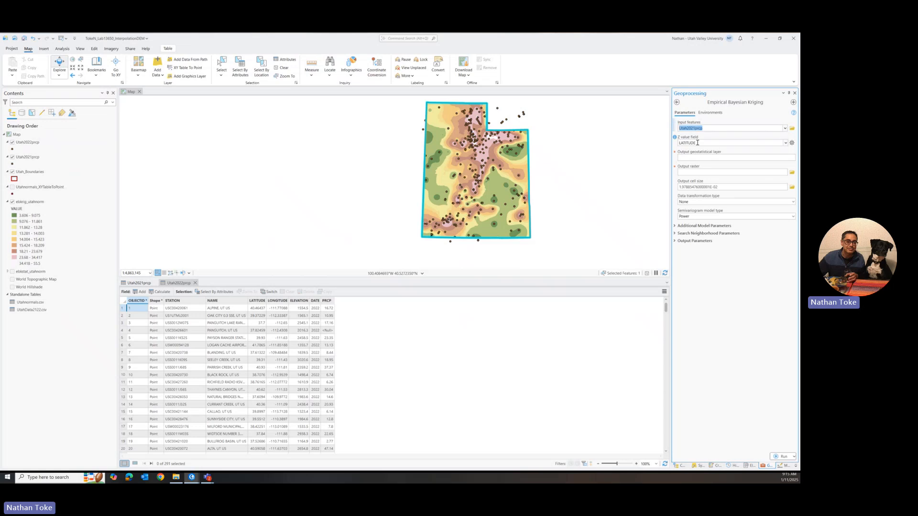
click(785, 143)
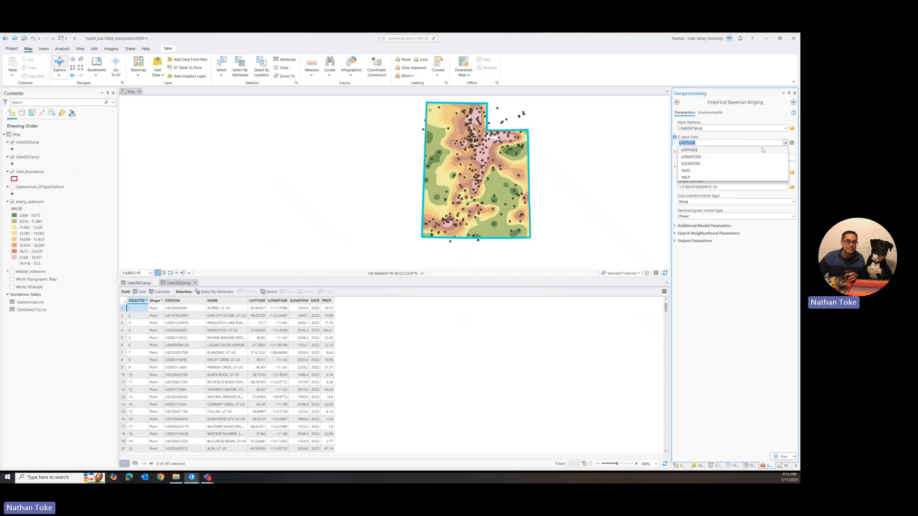
click(692, 178)
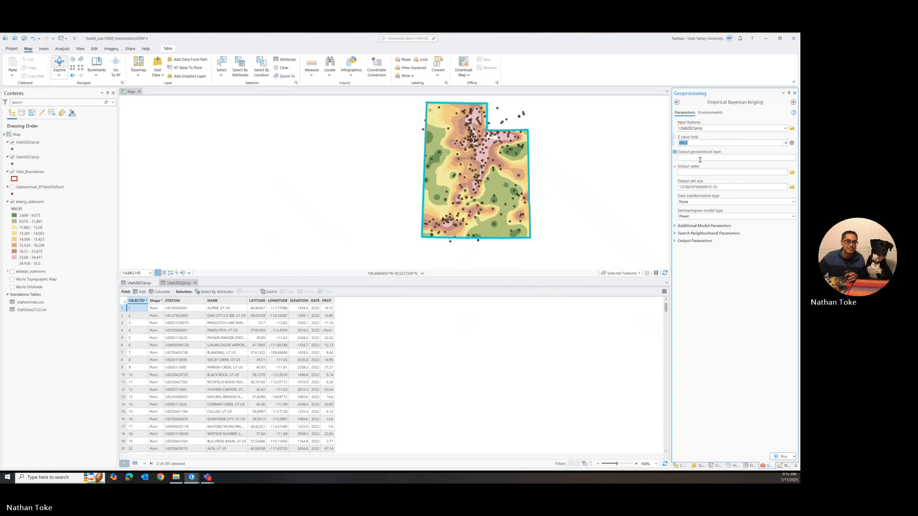
- Name the output geostatistical layer ebkstat_utah2021 and the output raster ebkrig_utah2021
click(700, 158)
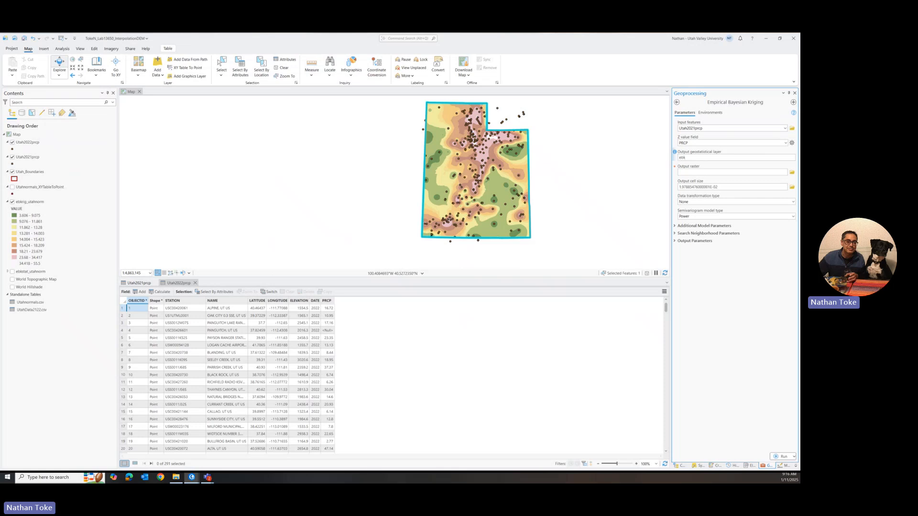
text(stats)
text(ut)
click(722, 172)
text(e)
text(021)
- Set the output coordinate system to NAD_1983_2011_UTM_Zone_12N from ebkrig_utahnorm and the geographic transformation to WGS_1984_(ITRF08)_To_NAD_1983_2011
click(711, 113)
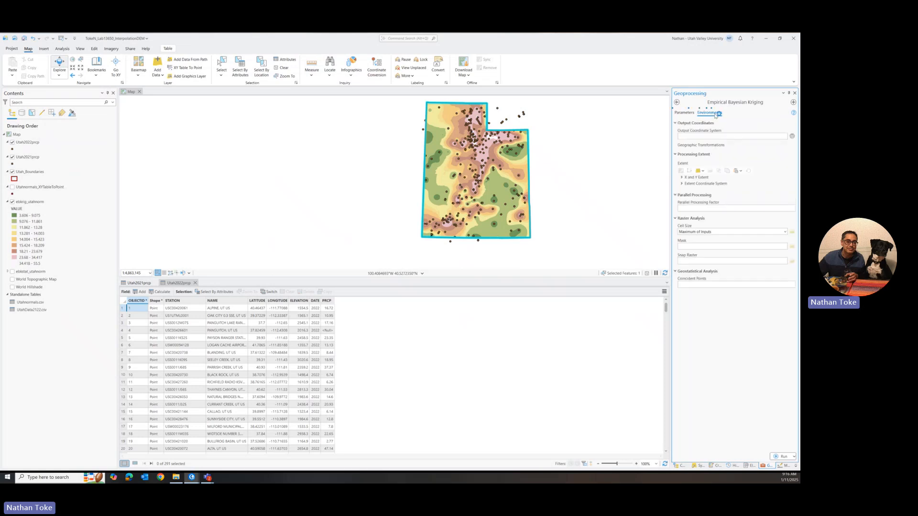
click(784, 137)
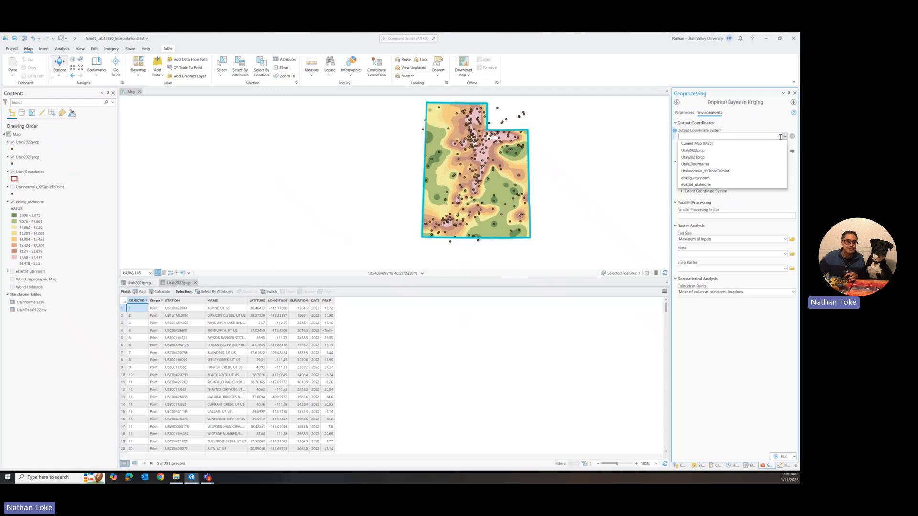
click(701, 179)
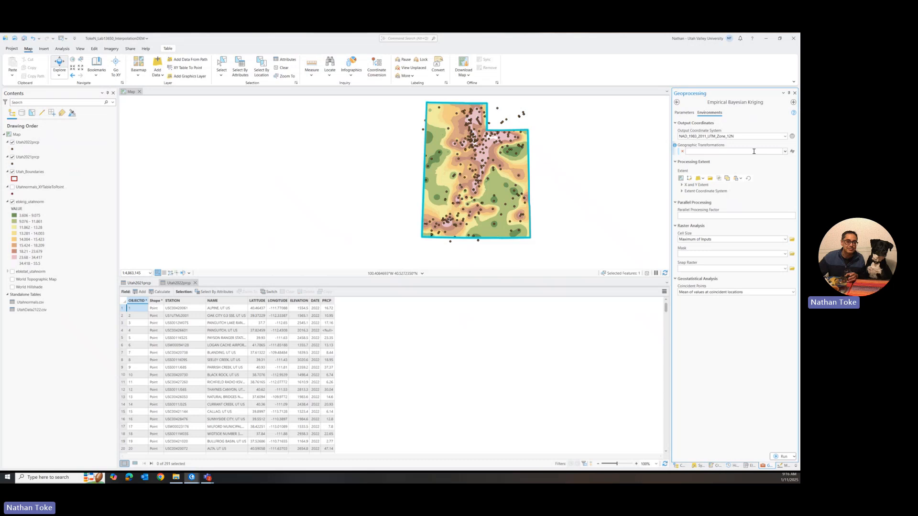
text(WGS_1972_BE_To_WGS_1972_1)
click(784, 151)
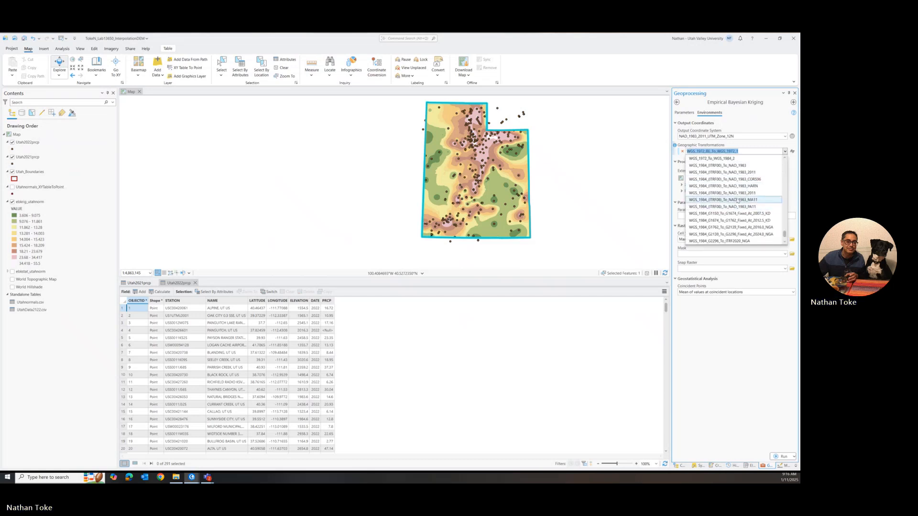
click(721, 193)
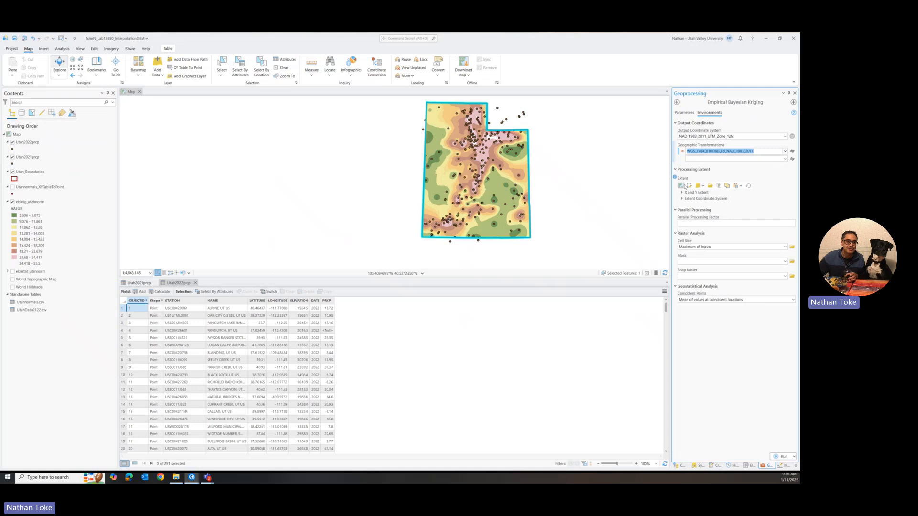
- Set the processing extent from an existing layer covering Utah and use Utah_Boundaries as the raster analysis mask
click(701, 186)
click(710, 223)
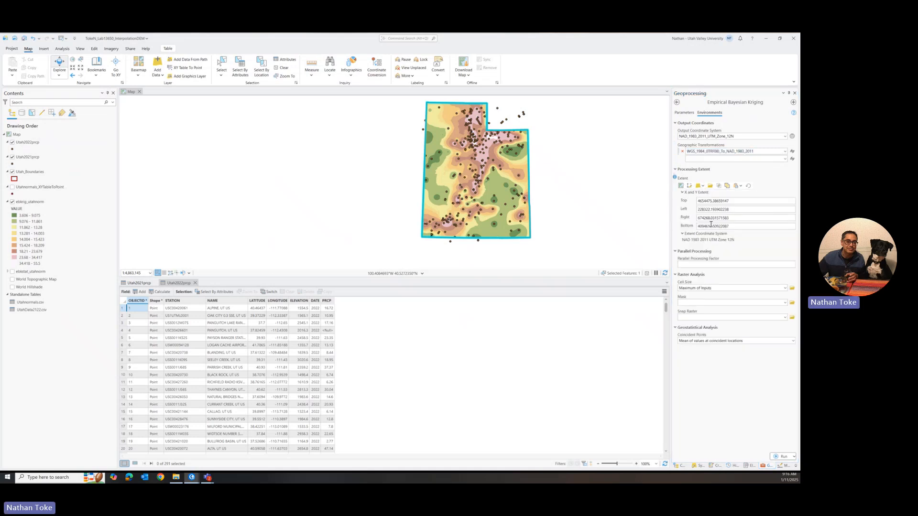
click(784, 303)
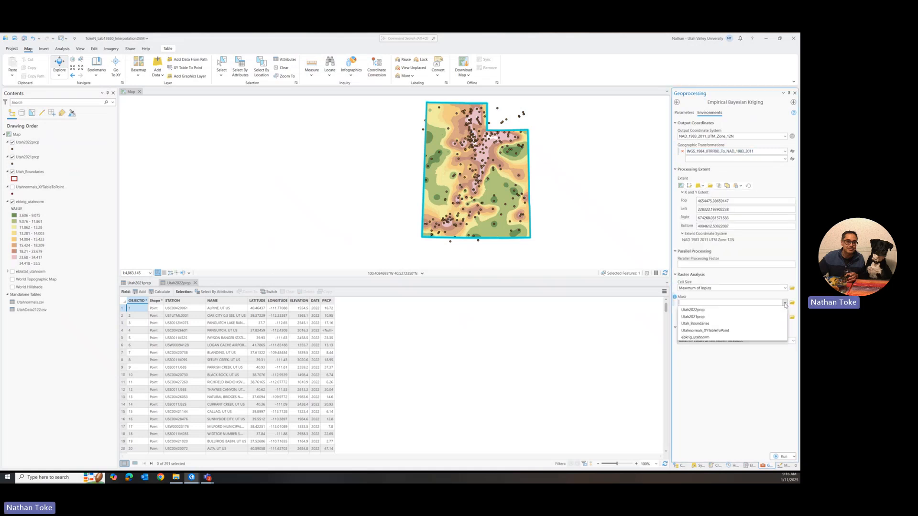
click(700, 323)
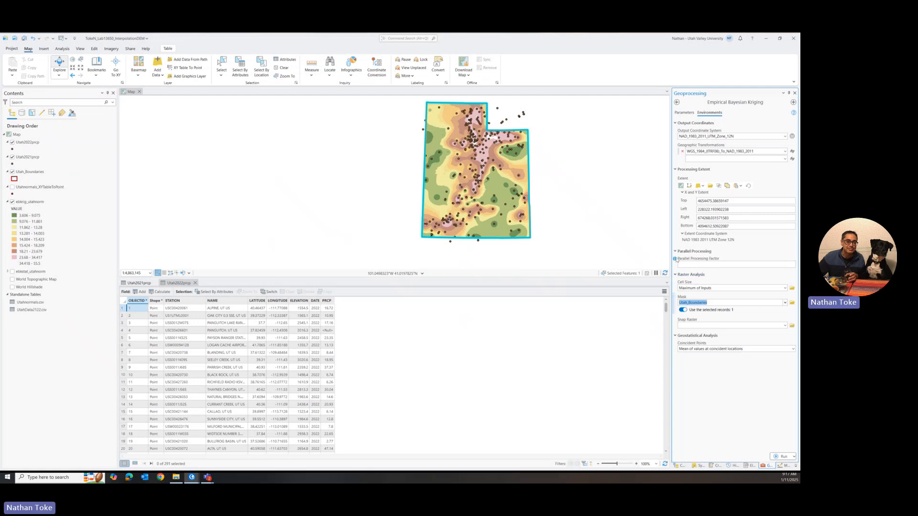
- Read the help on the parallel processing factor and set the factor to 100%
mouse_move(676, 259)
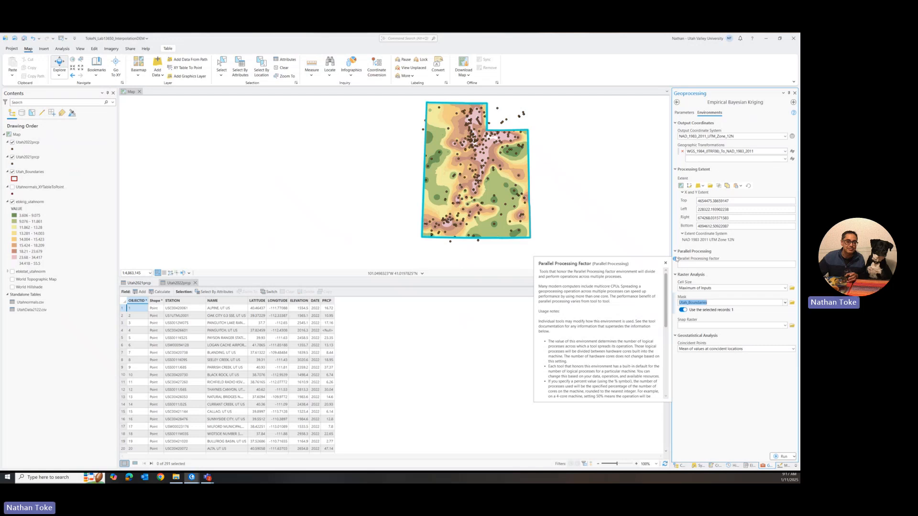
scroll(606, 330, down, 3)
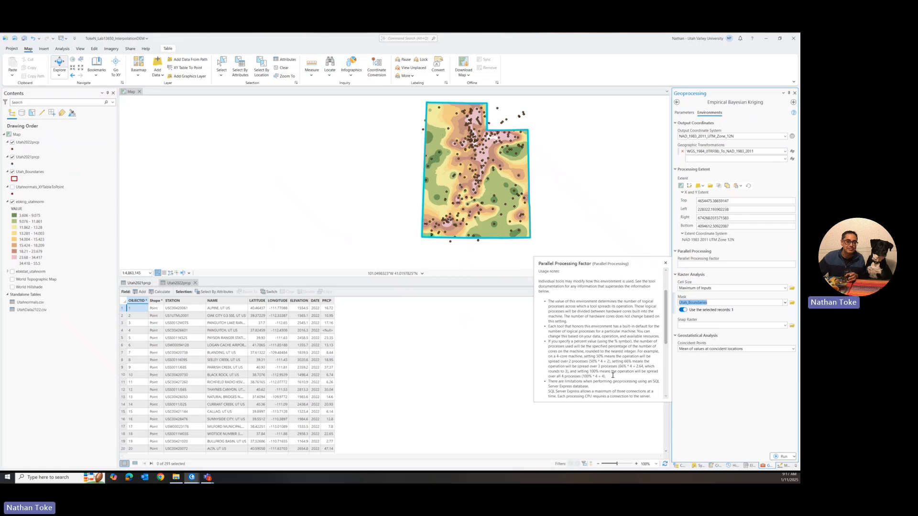
click(690, 262)
text(100)
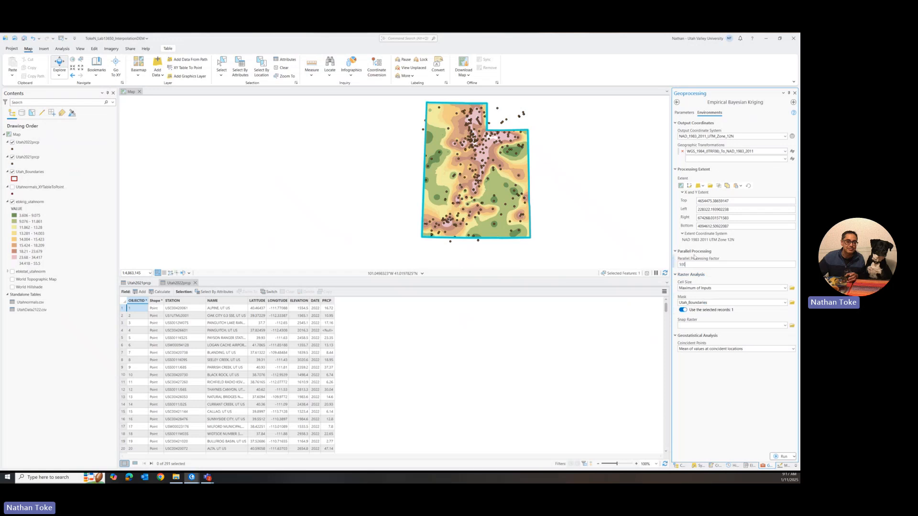
text(%)
- Set the output cell size to 2000 and the data transformation type to Log empirical, keeping the Exponential semivariogram model
click(690, 113)
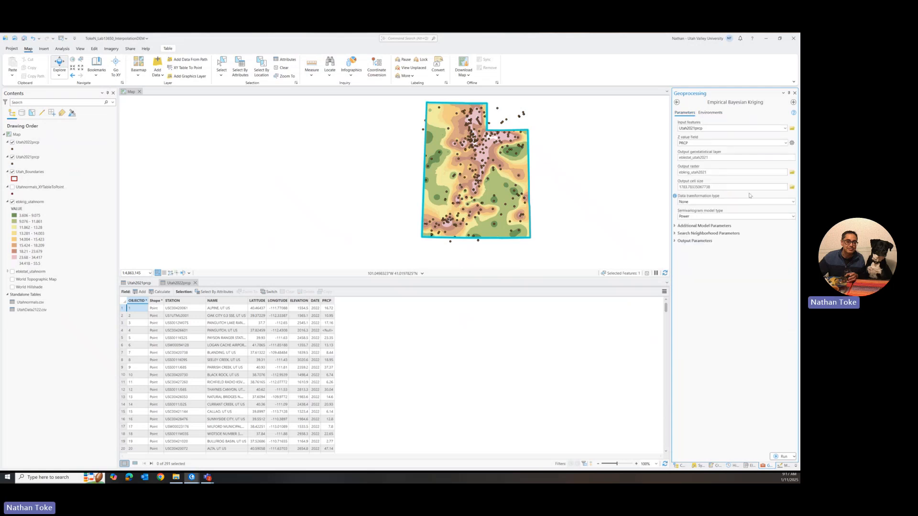
drag(724, 187, 663, 187)
text(2000)
click(792, 202)
click(707, 222)
mouse_move(674, 196)
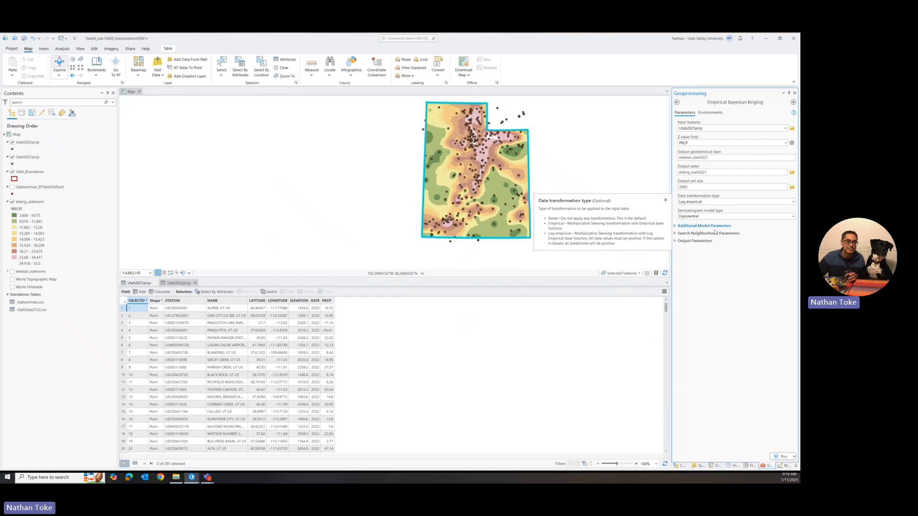
click(791, 218)
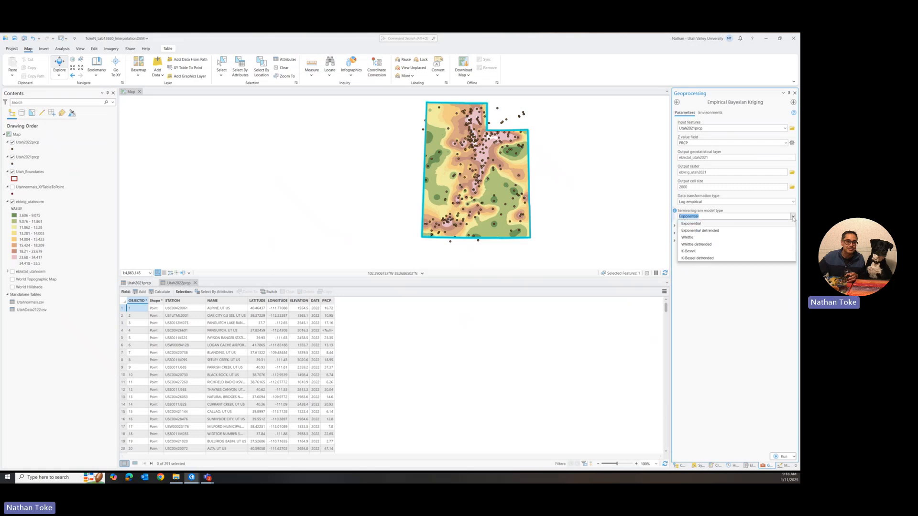
click(792, 218)
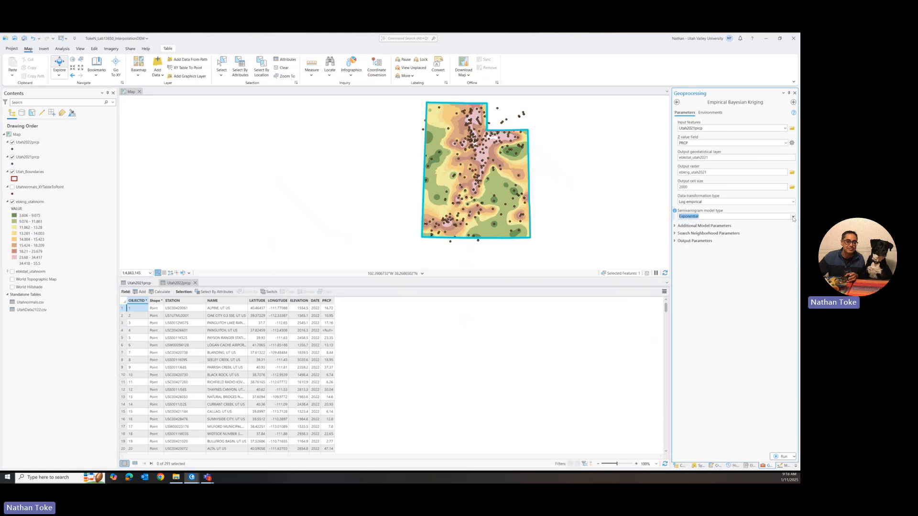
- Expand the additional model and search neighborhood parameters and set the search radius to 2 and the minimum neighbors to 6
click(675, 226)
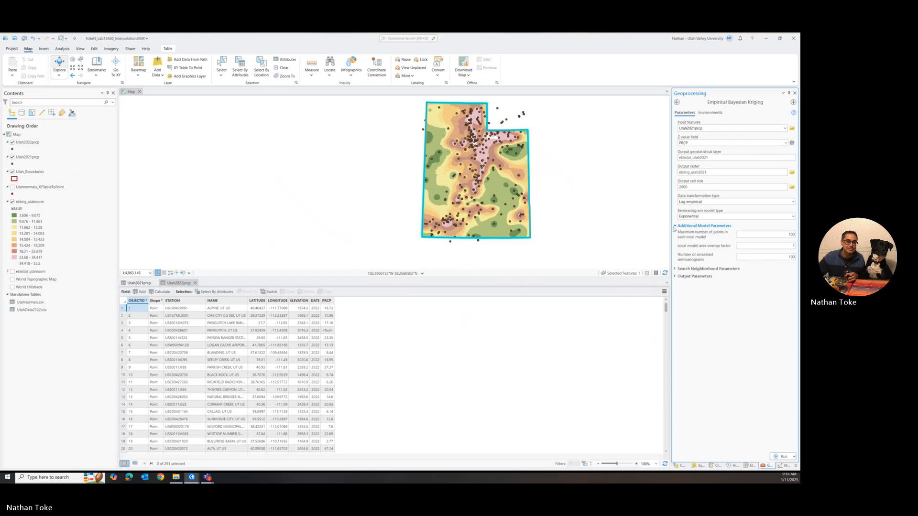
click(674, 269)
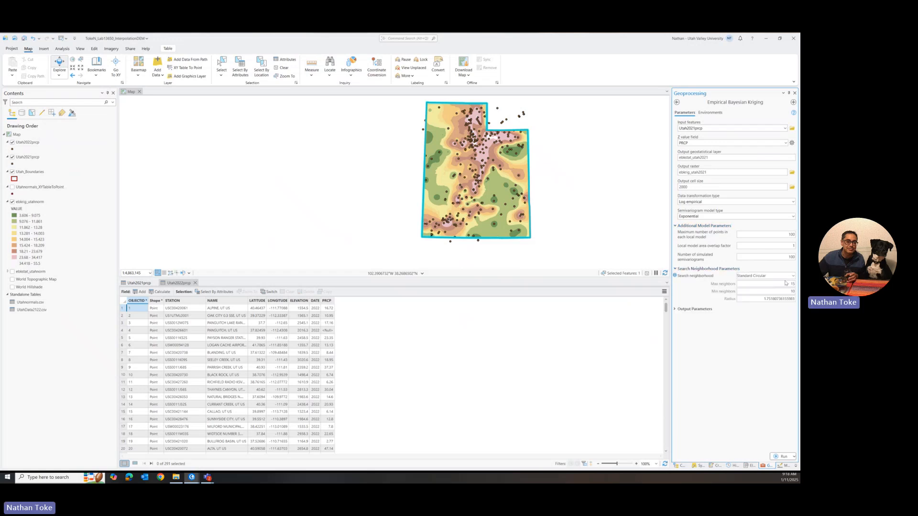
double_click(766, 300)
text(2)
double_click(786, 292)
text(6)
- Keep Prediction as the output surface type and run the Empirical Bayesian Kriging for 2021
click(676, 310)
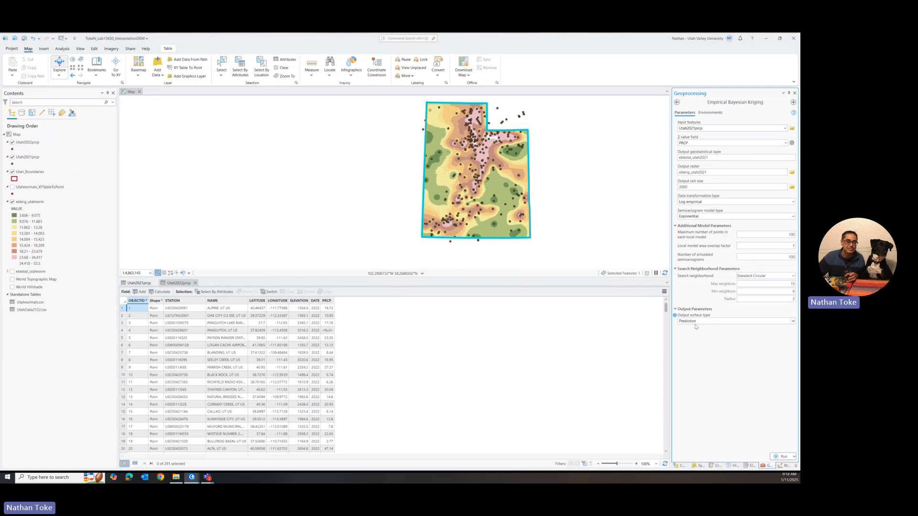
click(695, 323)
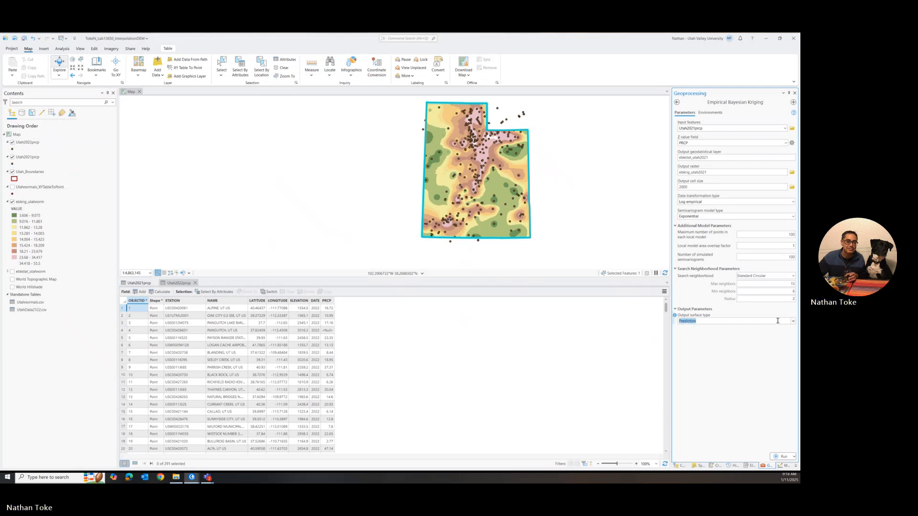
click(793, 321)
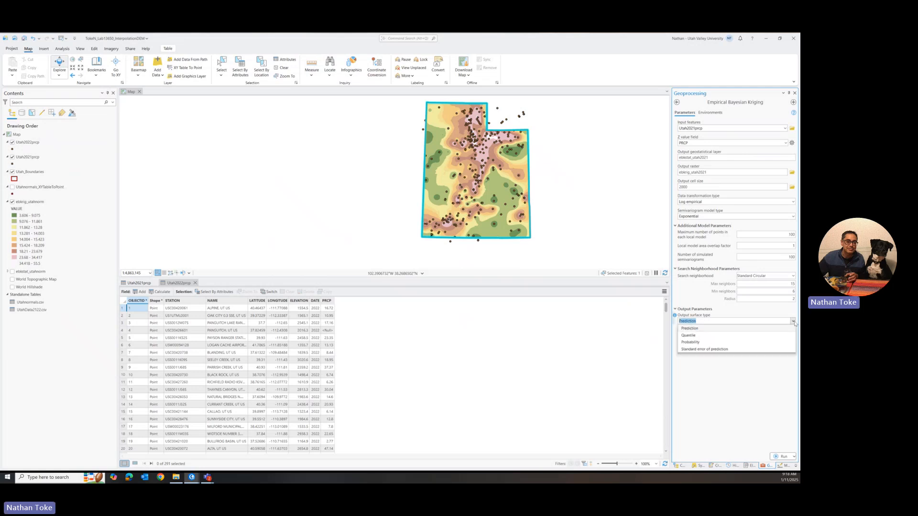
click(769, 329)
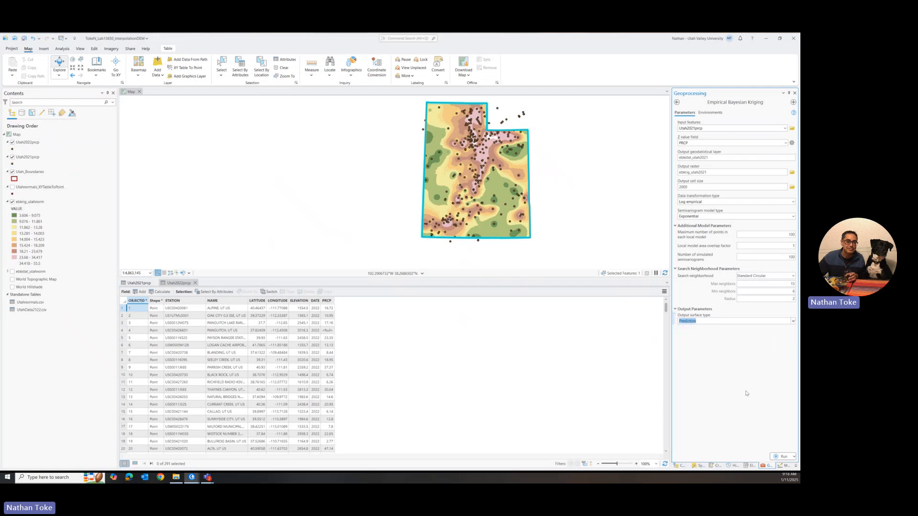
click(784, 458)
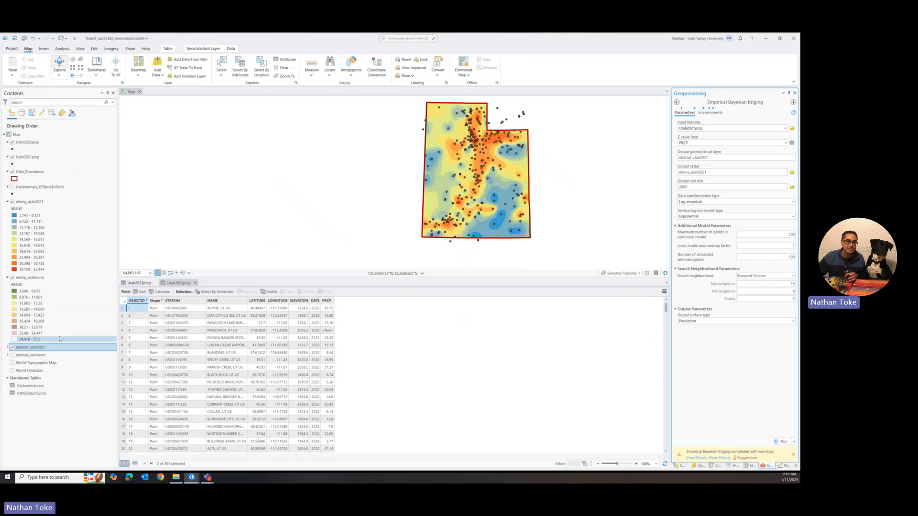
- Hide the ebkstat_utah2021 layer and toggle ebkrig_utah2021 off and on to compare it with the normals raster
click(12, 347)
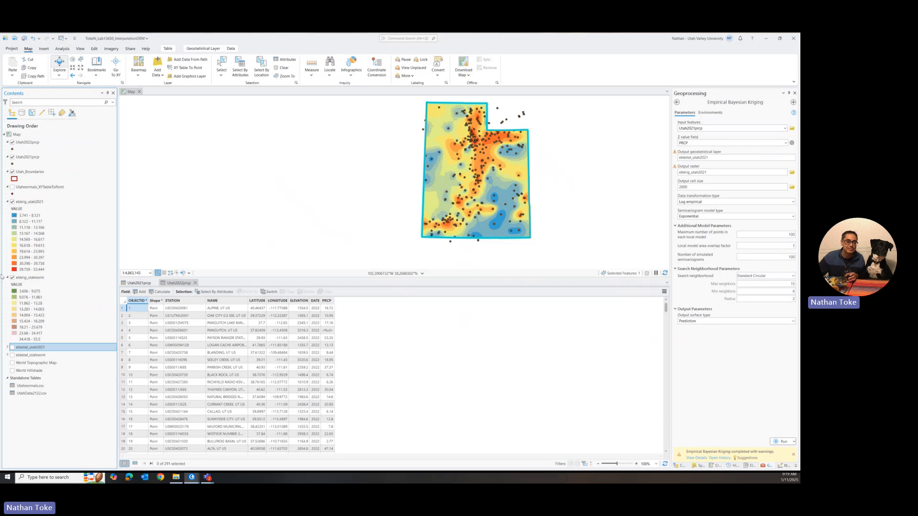
click(12, 348)
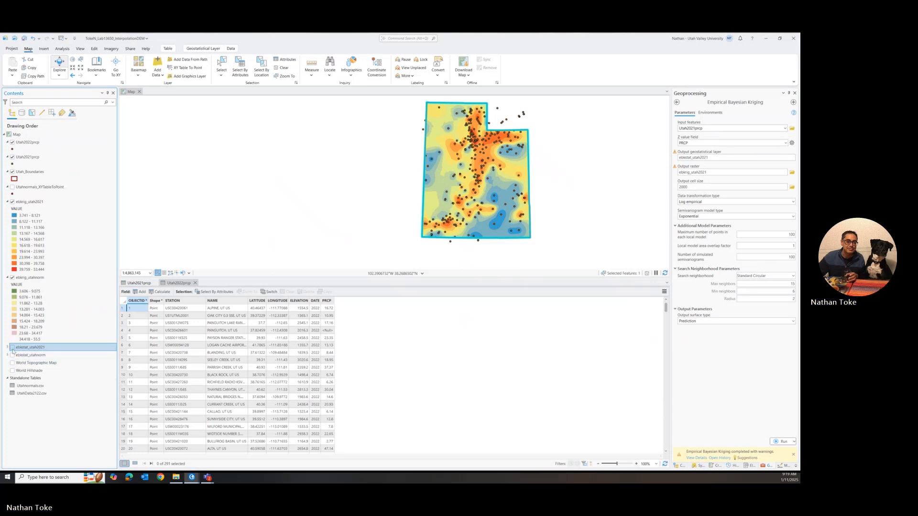
click(12, 348)
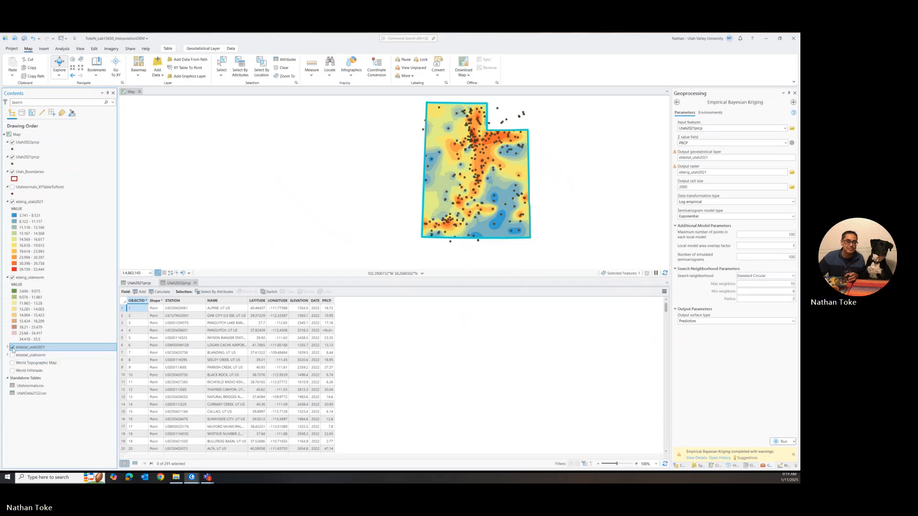
click(12, 202)
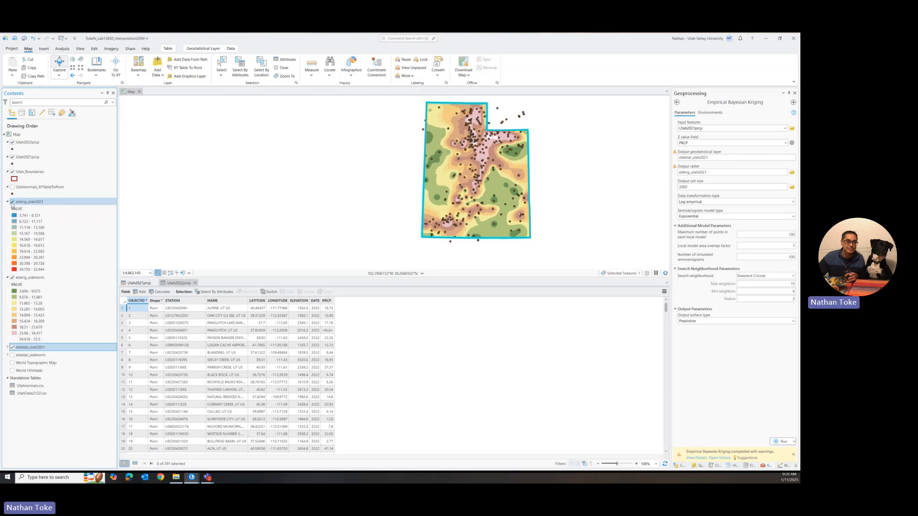
click(12, 202)
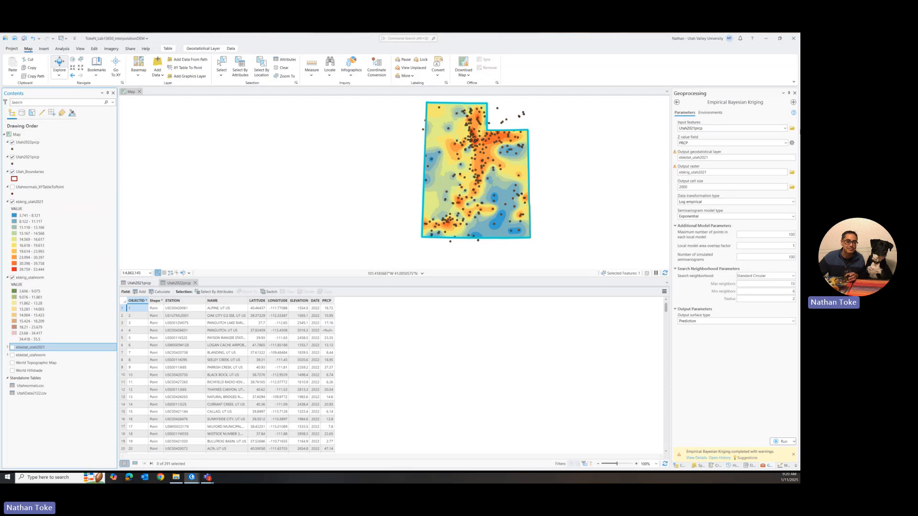
- Set the kriging input to Utah2022prcp, the output raster to ebkrig_utah2022 and the output geostatistical layer to ebkstat_utah2022
click(785, 128)
click(709, 138)
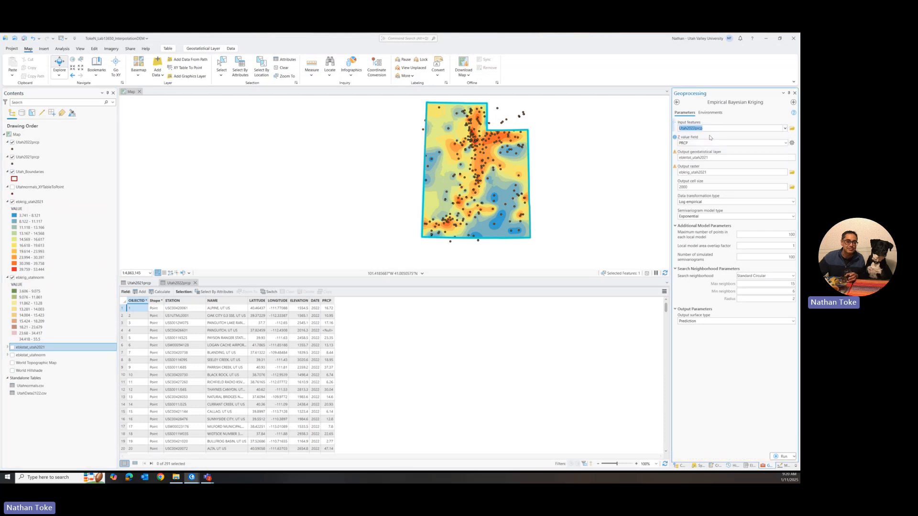
click(705, 173)
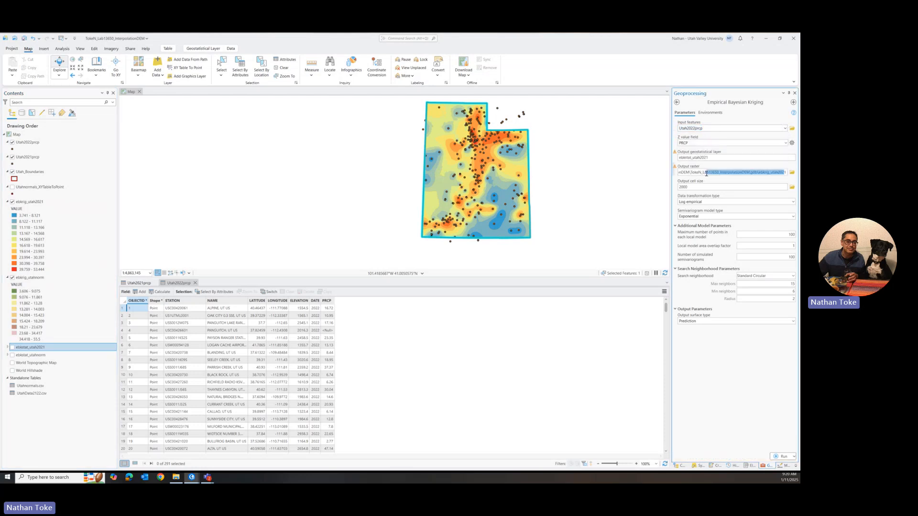
click(788, 172)
key(BackSpace)
text(2)
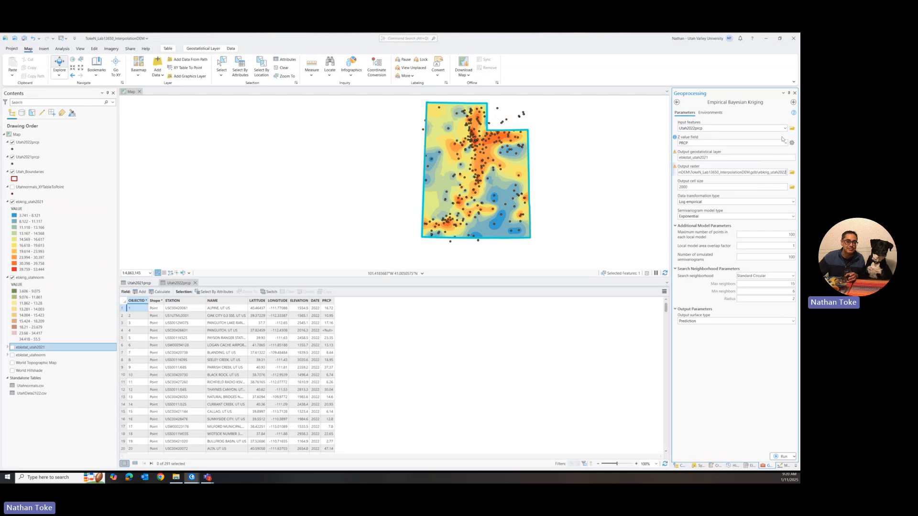
drag(709, 158, 705, 158)
- Check the environment settings, including the Utah_Boundaries mask, and run the Empirical Bayesian Kriging for 2022
click(707, 114)
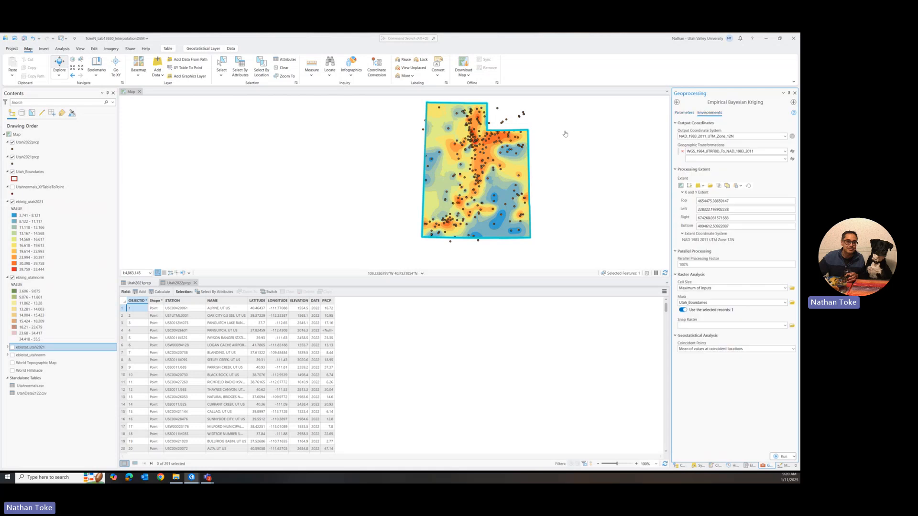
click(677, 113)
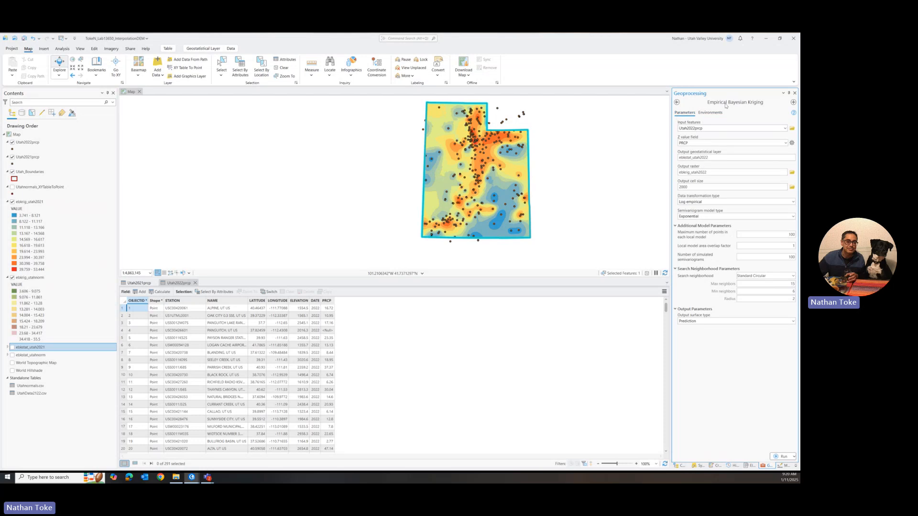
click(782, 456)
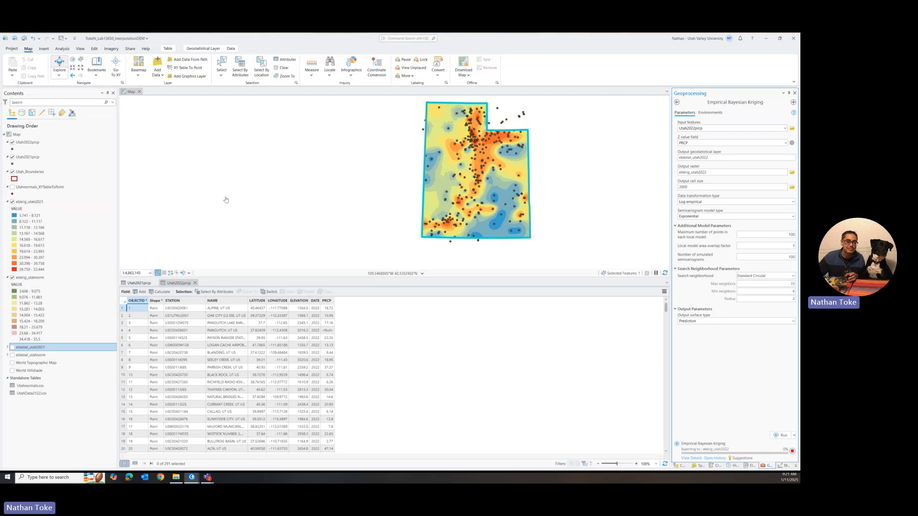
- Apply the symbology of ebkrig_utahnorm to ebkrig_utah2021, maintaining the ranges, and check the run's details
right_click(34, 201)
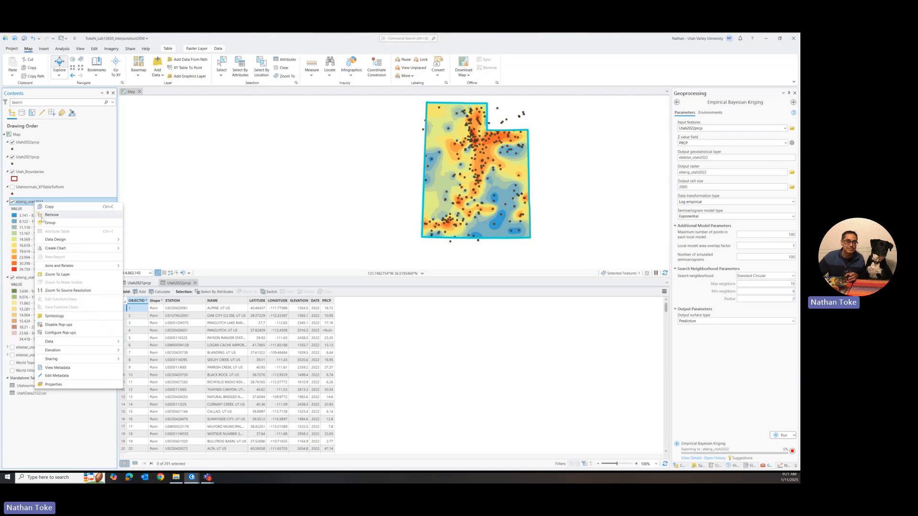
click(54, 316)
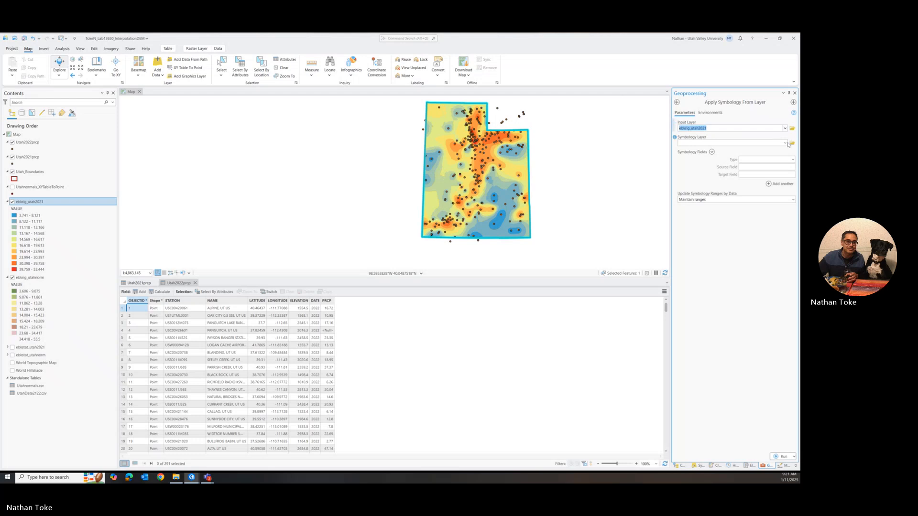
click(785, 143)
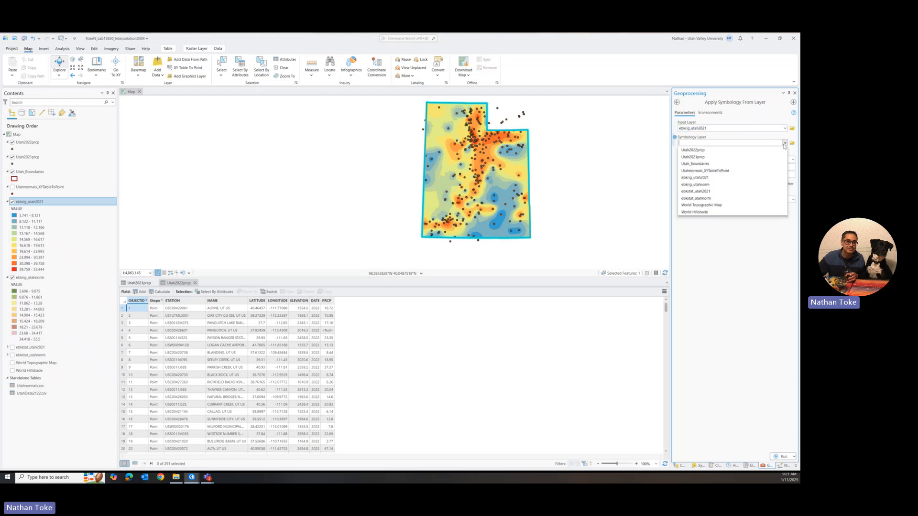
click(697, 184)
click(783, 457)
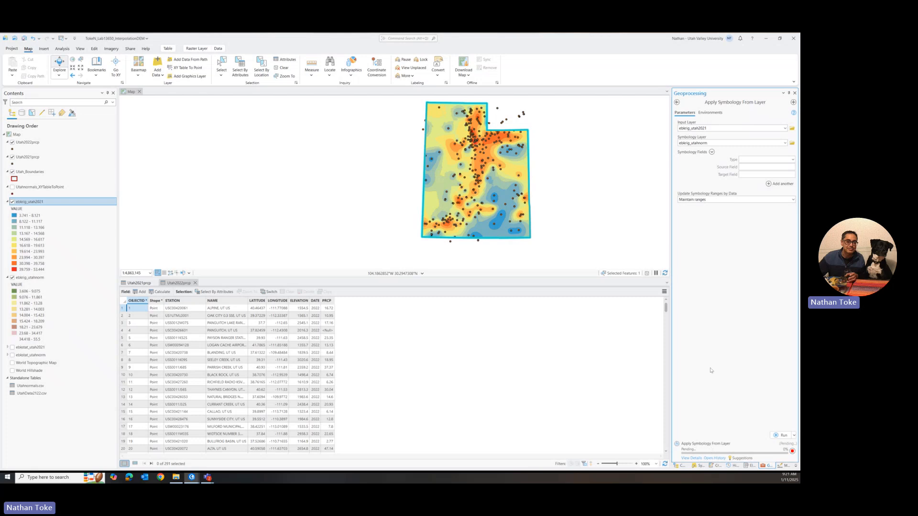
click(697, 459)
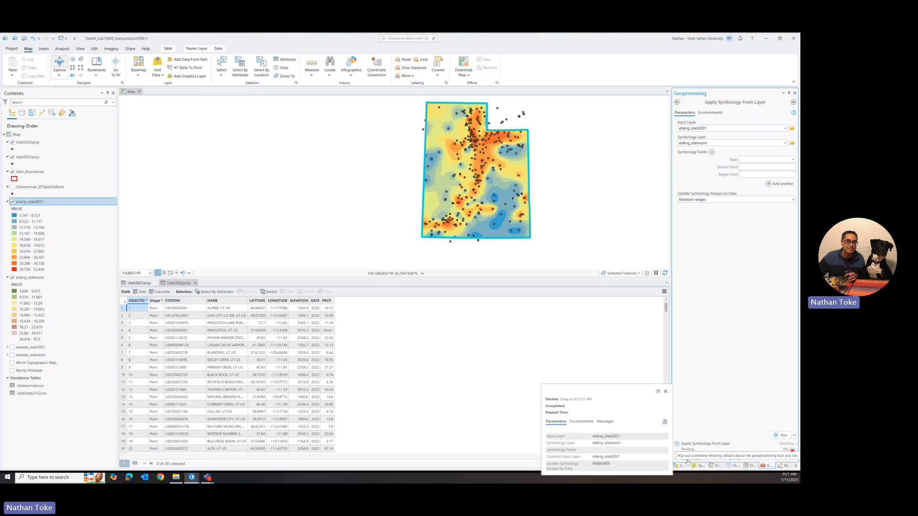
click(691, 458)
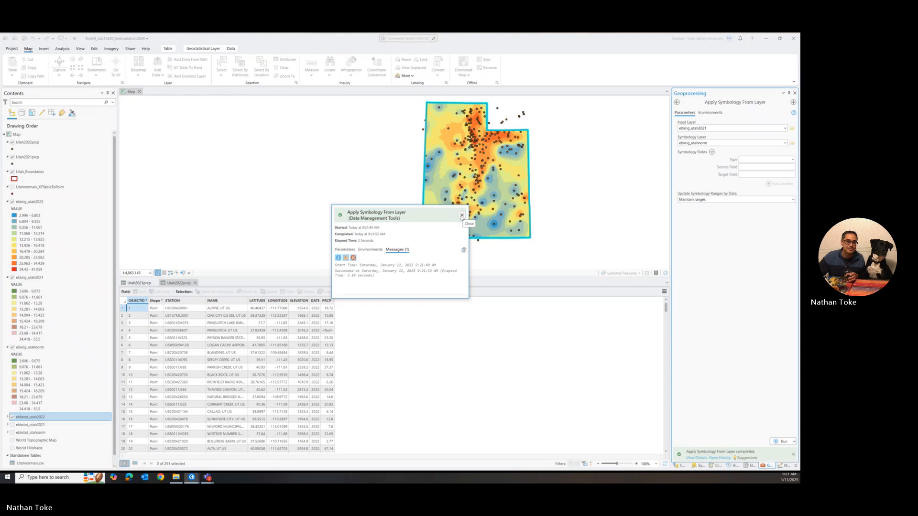
click(461, 215)
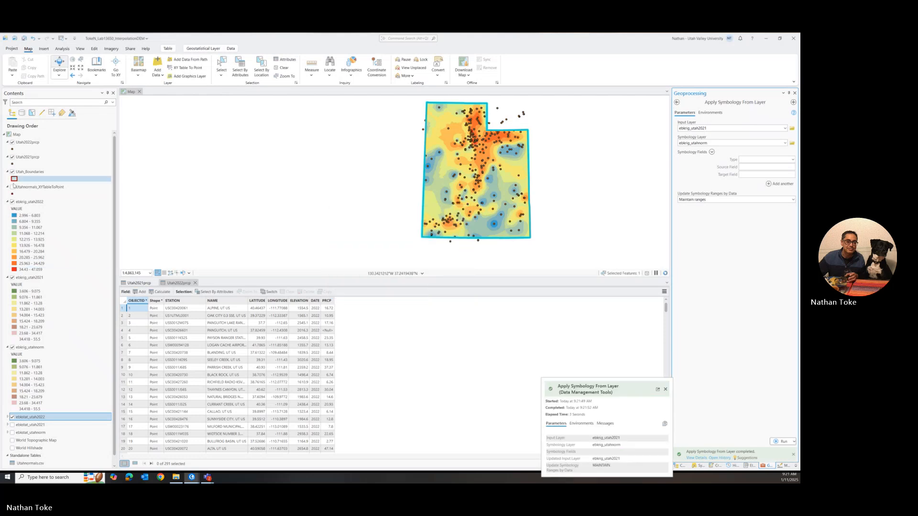
- Apply the symbology of ebkrig_utahnorm to the ebkrig_utah2022 raster
click(19, 202)
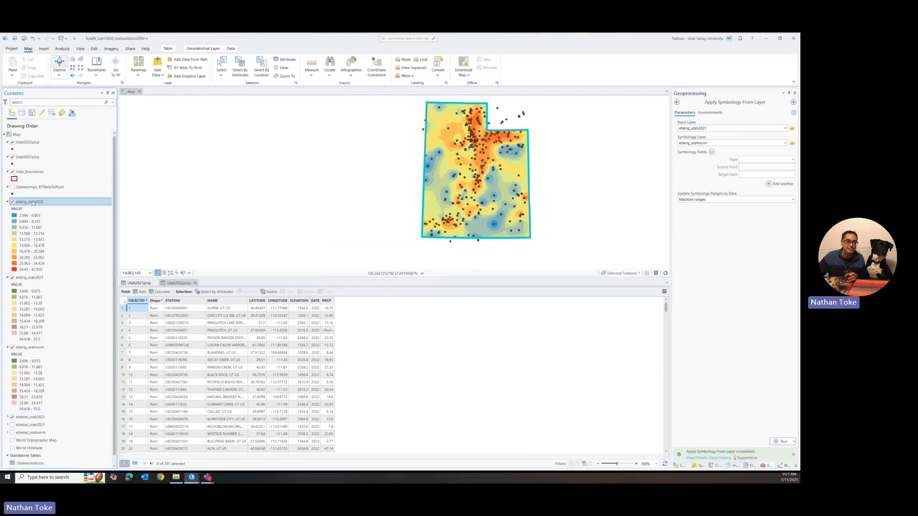
click(784, 129)
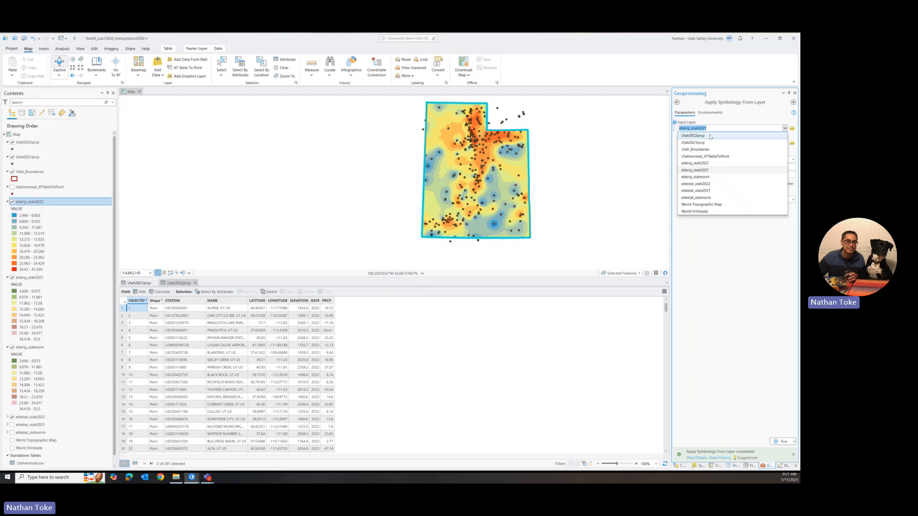
click(706, 164)
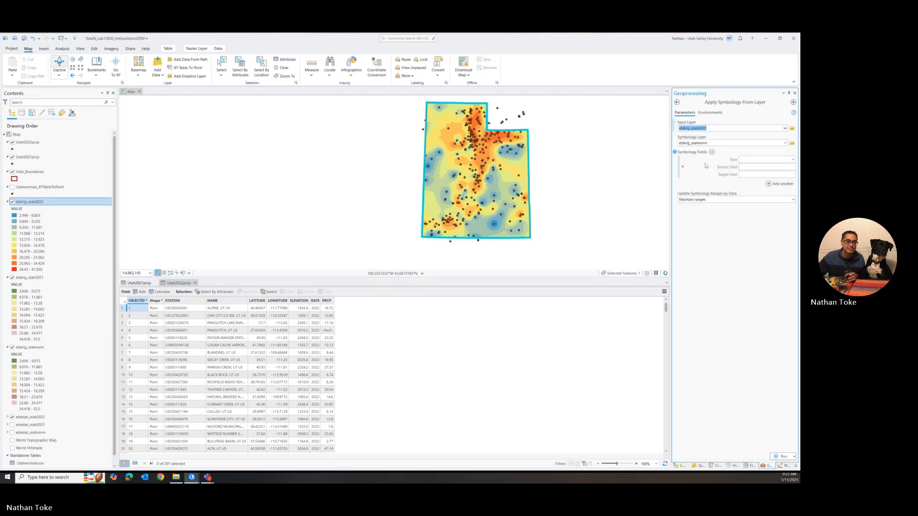
click(784, 143)
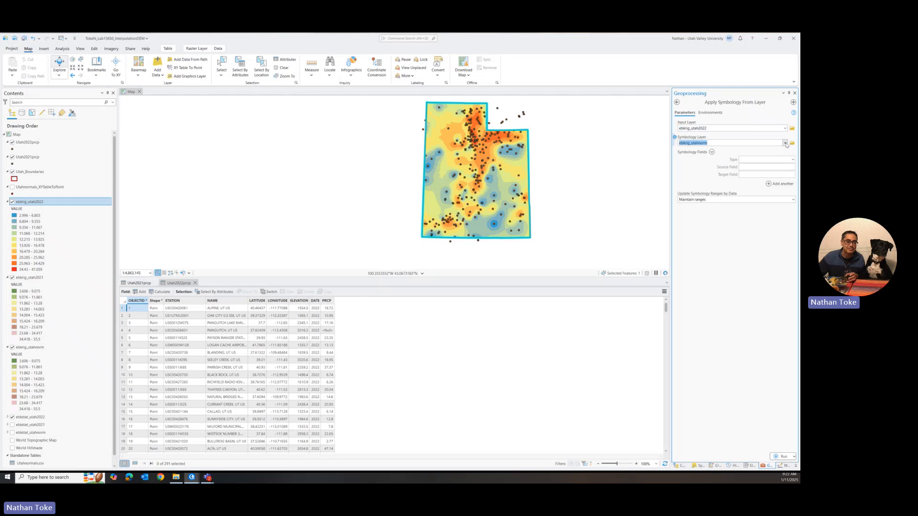
click(784, 143)
click(782, 456)
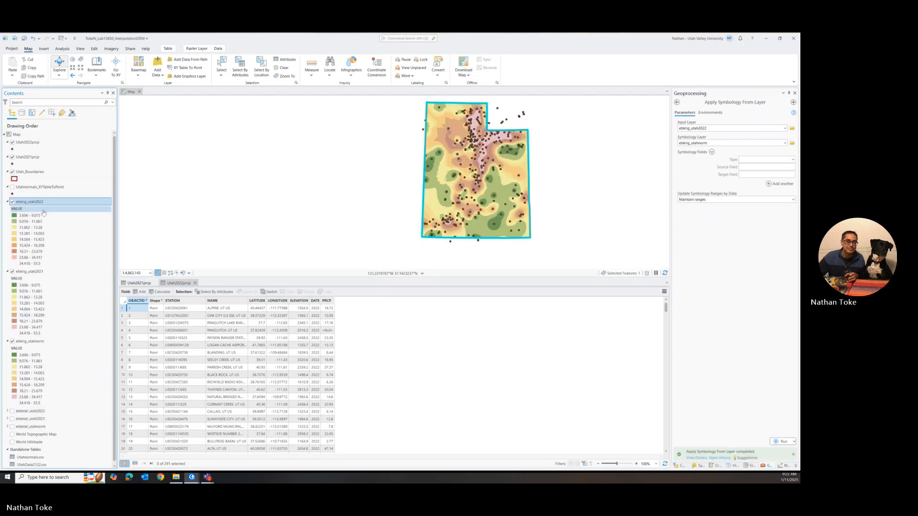
- Hide the 2021 and 2022 station points and toggle ebkrig_utah2022 repeatedly to compare it with ebkrig_utah2021, leaving it hidden
click(13, 142)
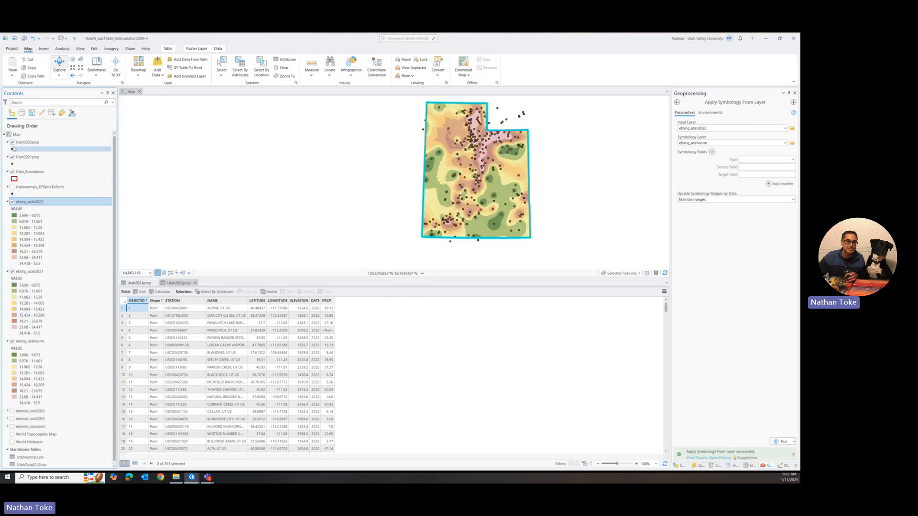
click(13, 156)
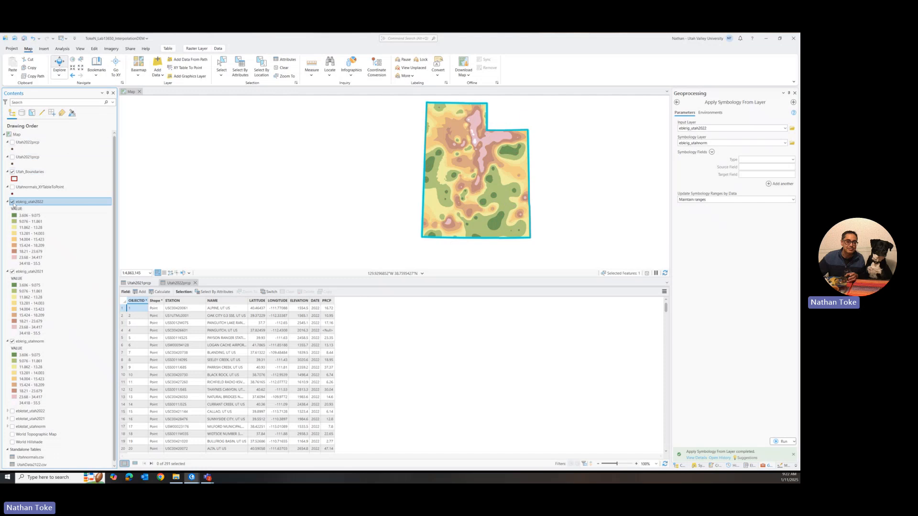
click(13, 202)
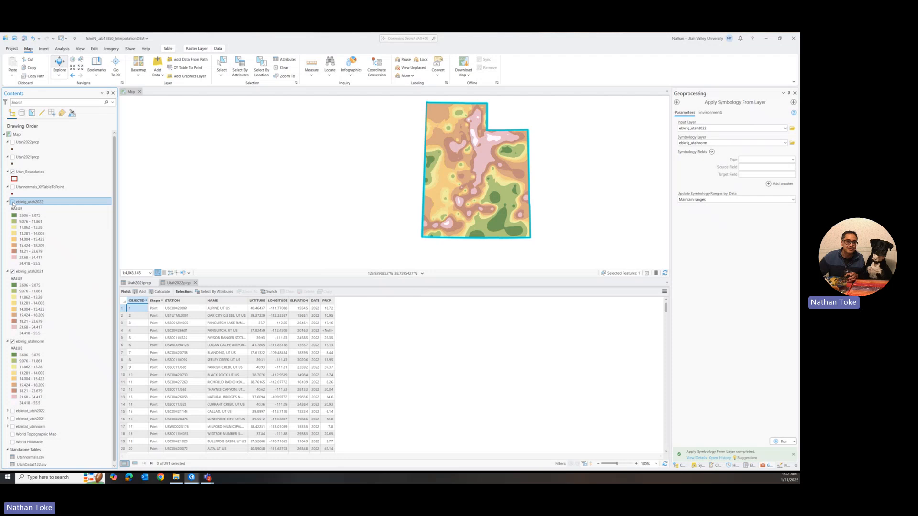
click(12, 202)
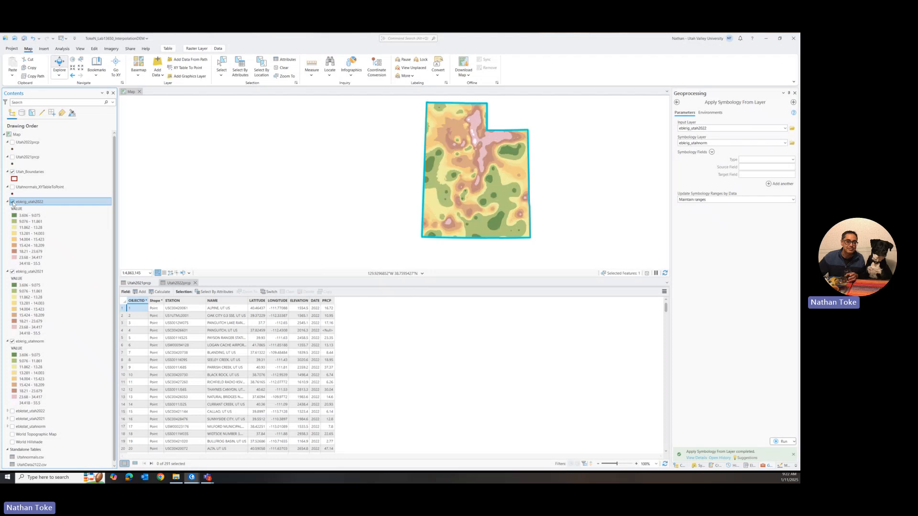
click(13, 203)
click(13, 203)
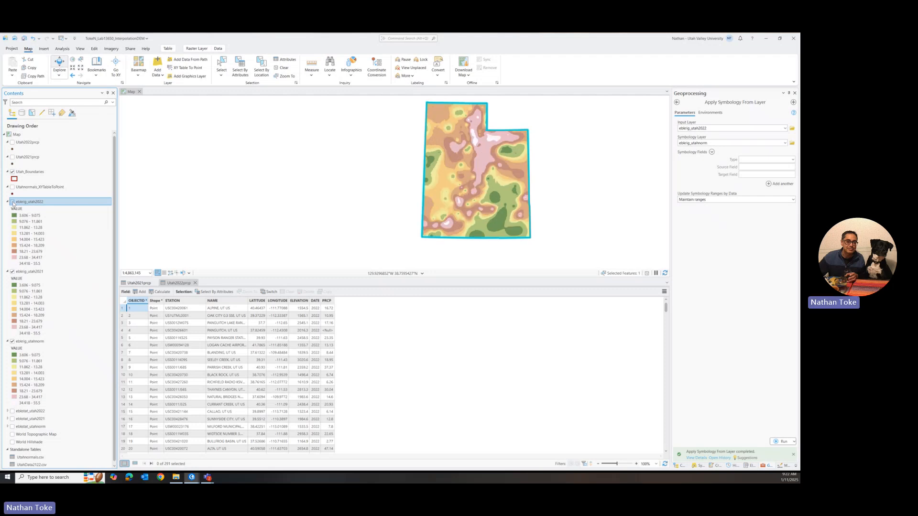
click(13, 202)
click(13, 203)
click(12, 202)
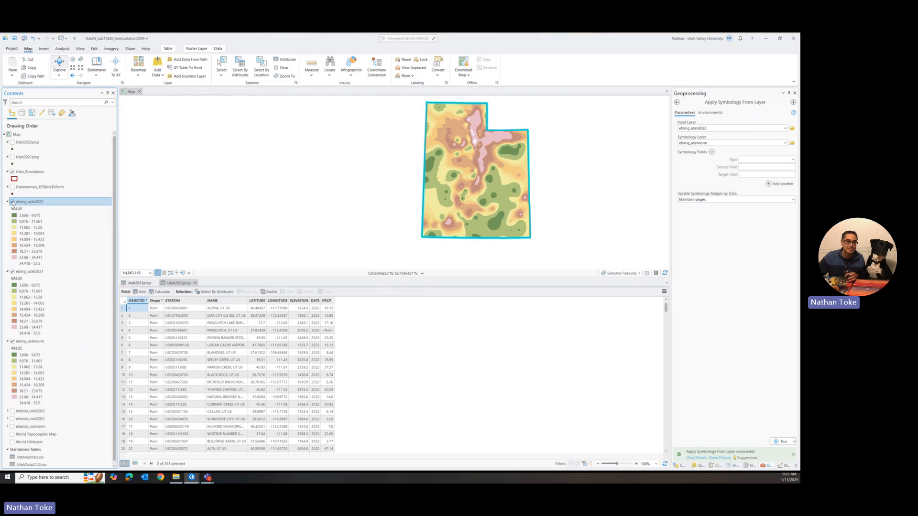
click(13, 202)
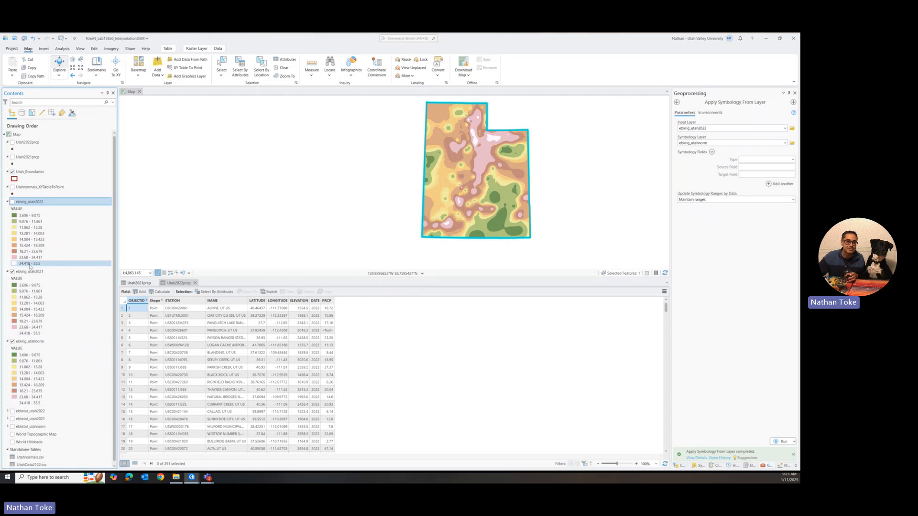
- View the symbology histograms of ebkrig_utah2022 and ebkrig_utah2021 to compare their precipitation value distributions
right_click(34, 205)
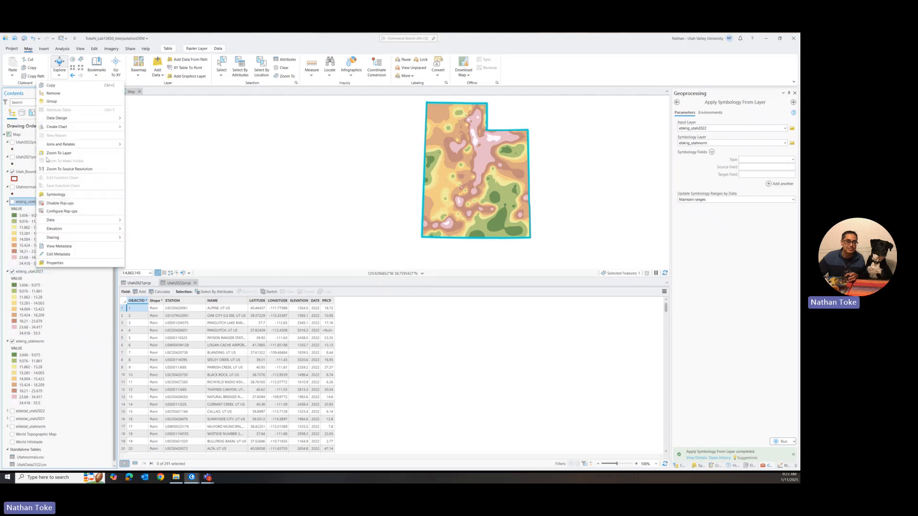
click(62, 195)
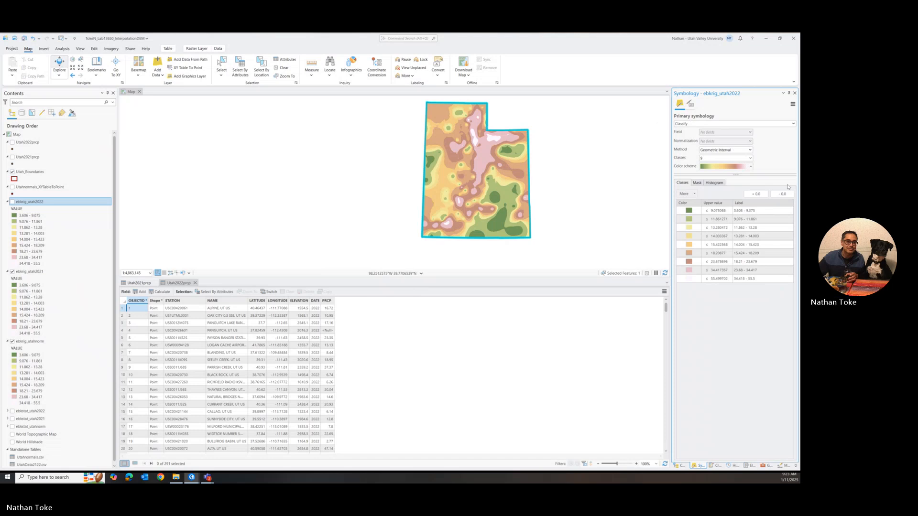
click(712, 183)
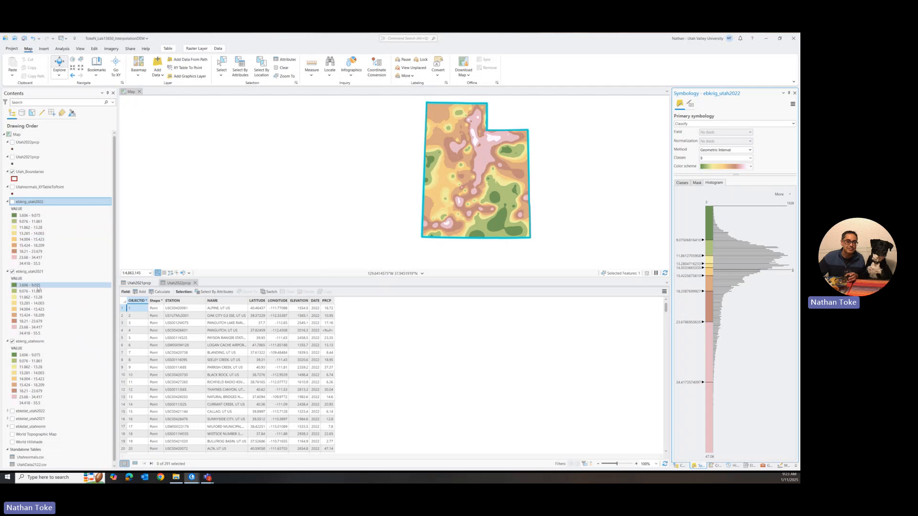
right_click(35, 271)
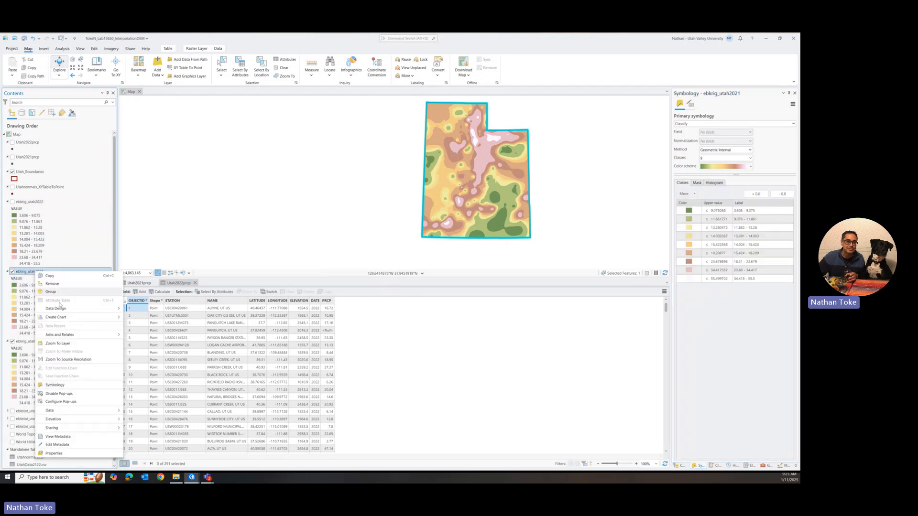
click(54, 385)
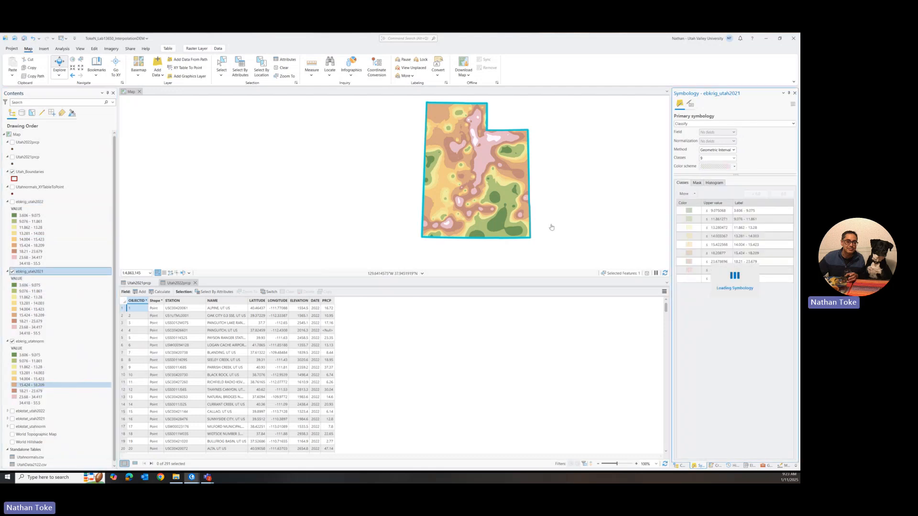
click(715, 185)
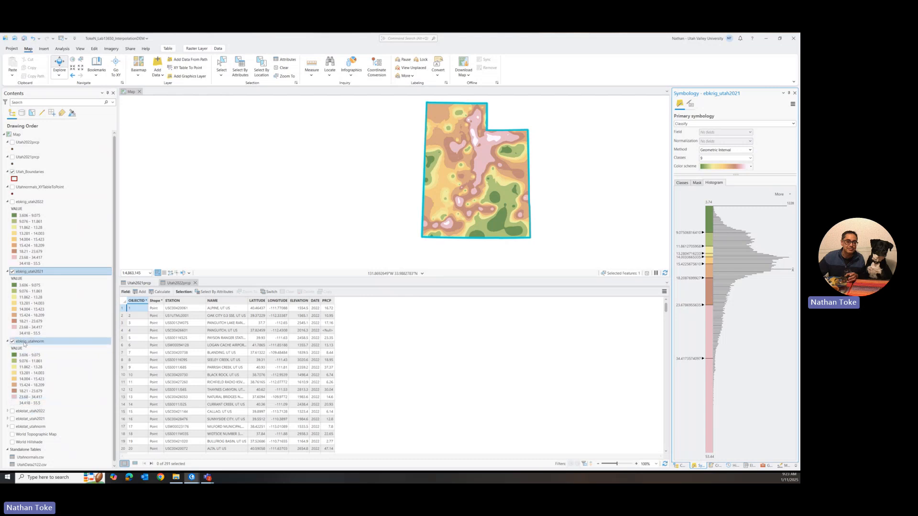
- View the symbology histogram of ebkrig_utahnorm to examine its range of precipitation values
right_click(30, 343)
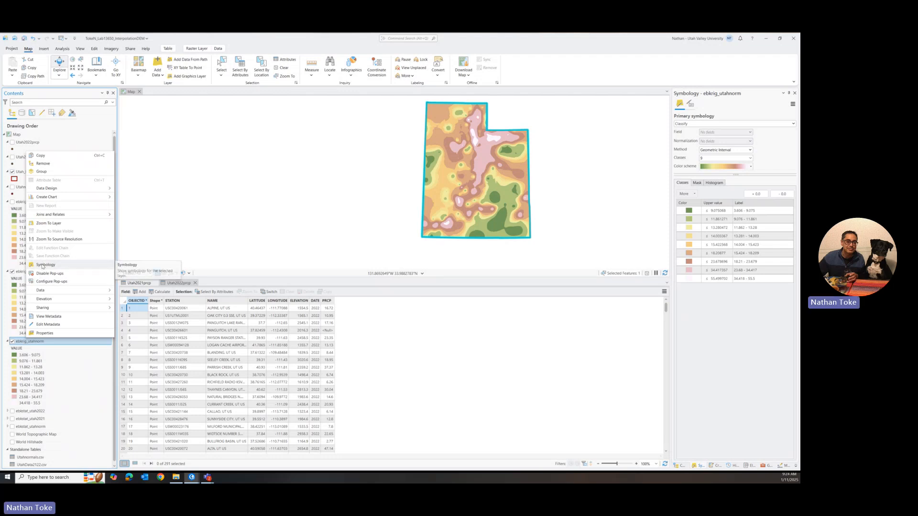
click(44, 266)
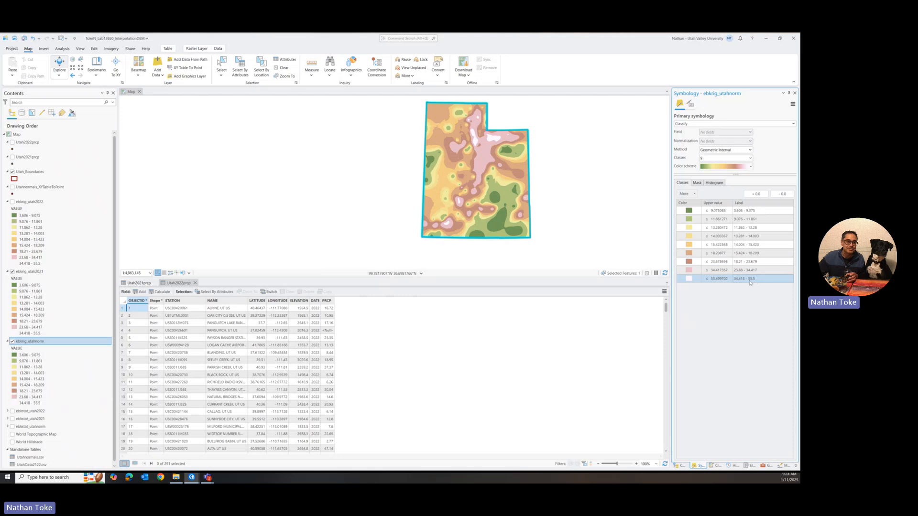
click(714, 183)
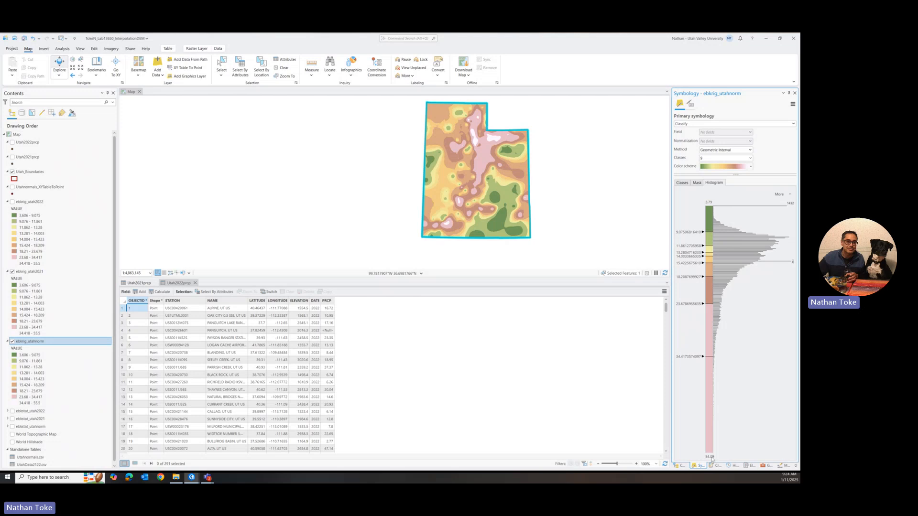
- Open the Utah2022prcp attribute table and sort the stations by PRCP in descending order
right_click(29, 143)
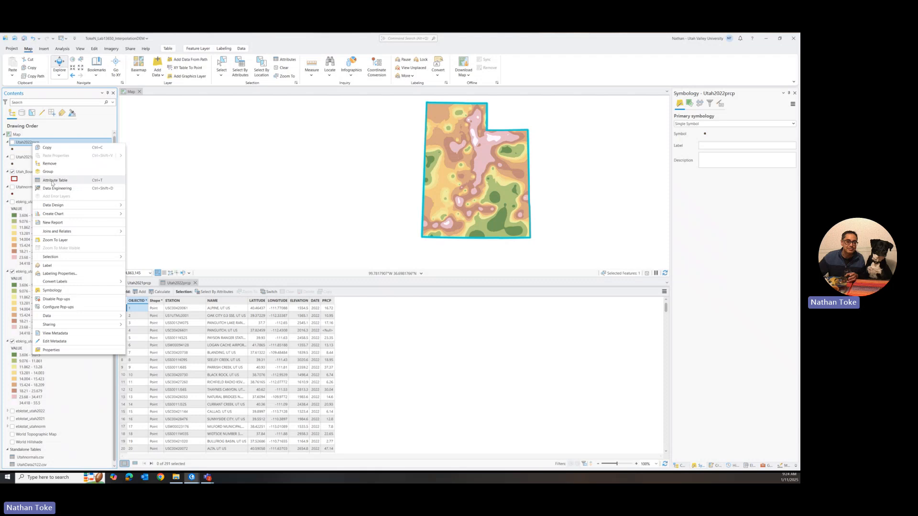
click(52, 181)
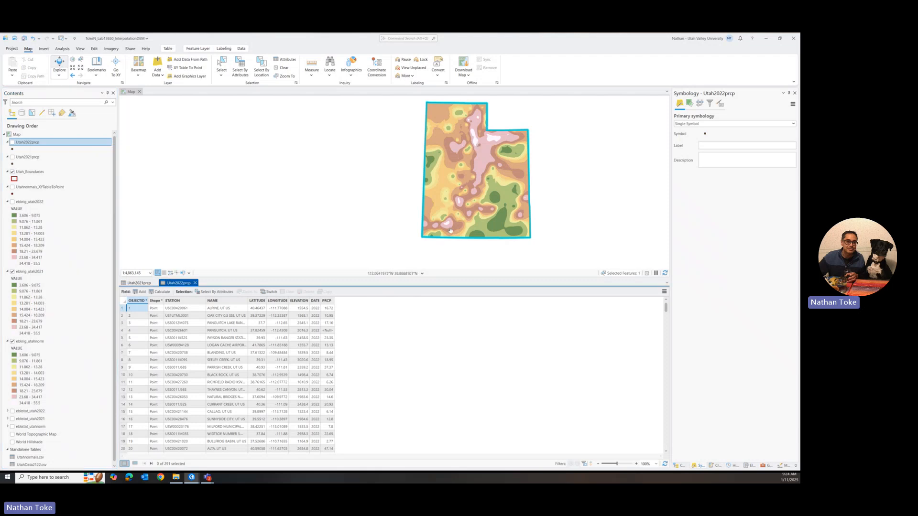
right_click(328, 301)
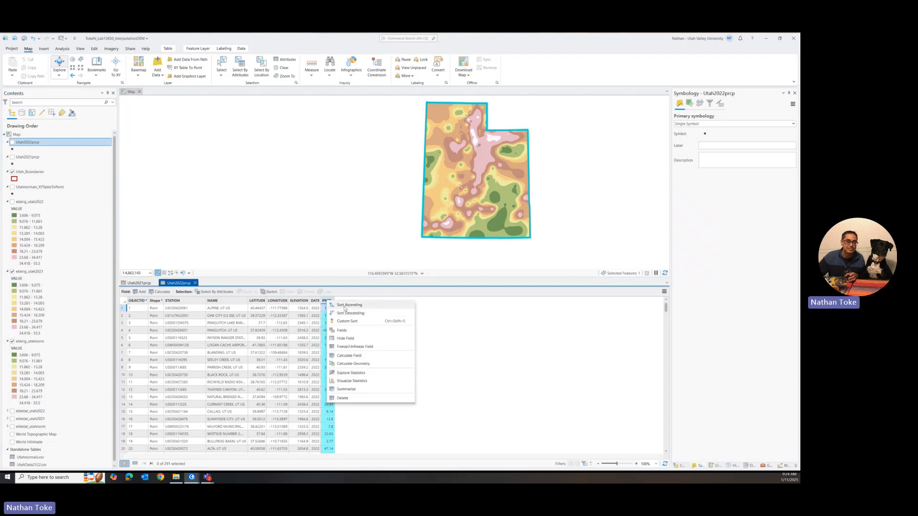
click(346, 313)
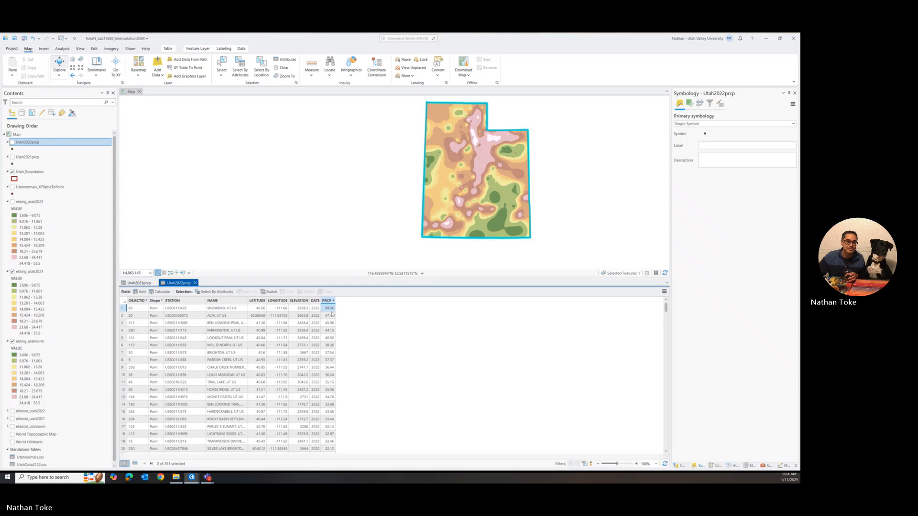
- Open the Utah2021prcp attribute table and sort its stations by PRCP in descending order
right_click(37, 157)
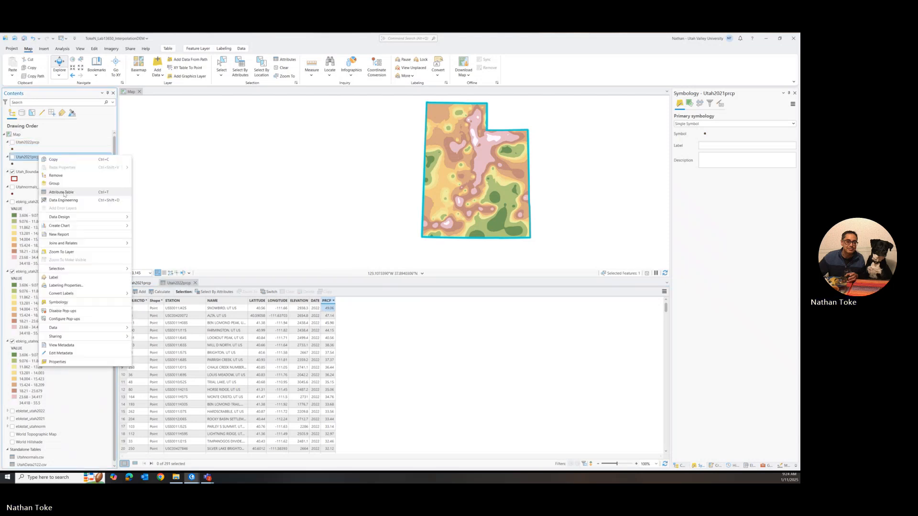
click(61, 192)
right_click(330, 301)
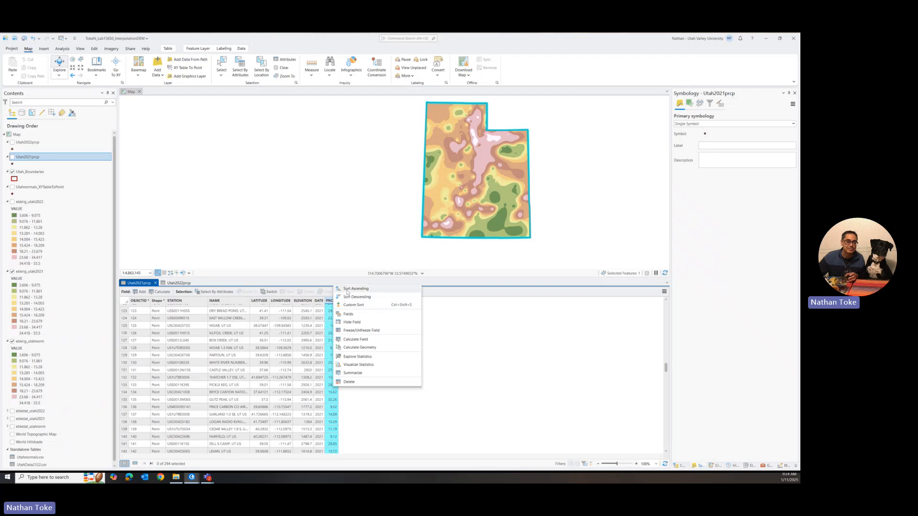
click(354, 297)
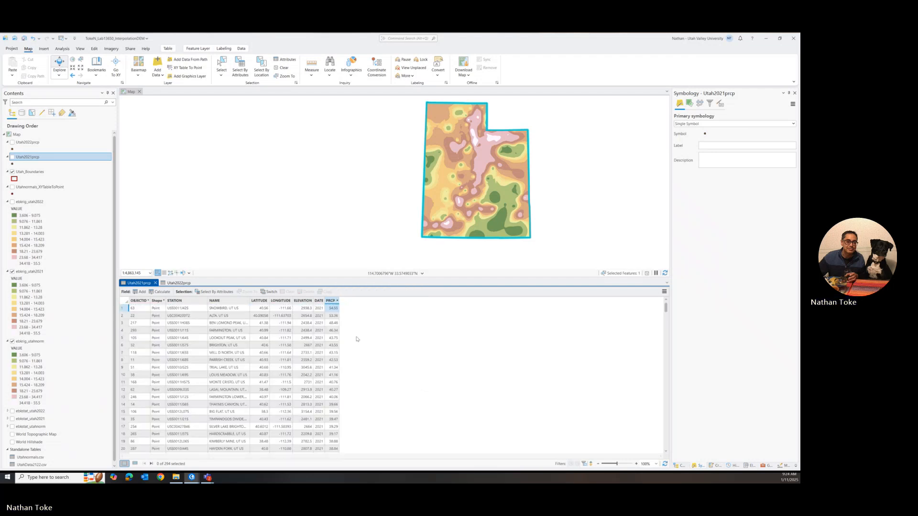
- Open the Utahnormals_XYTableToPoint attribute table and sort it by ANN-PRCP-NORMAL in descending order to examine the highest value
right_click(40, 189)
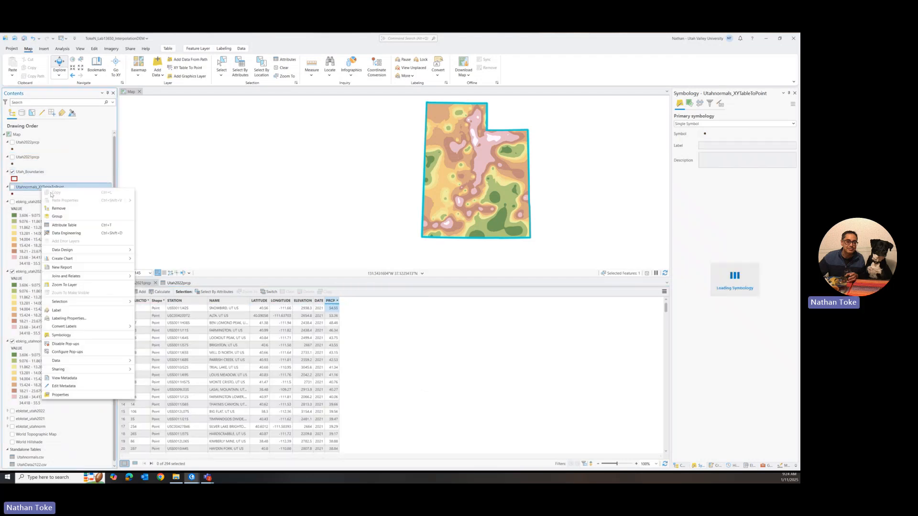
click(64, 225)
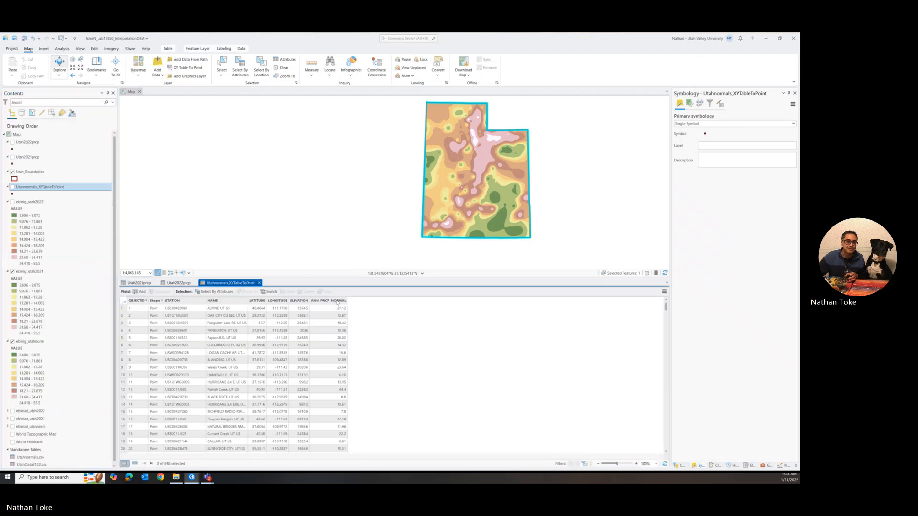
right_click(338, 302)
click(356, 300)
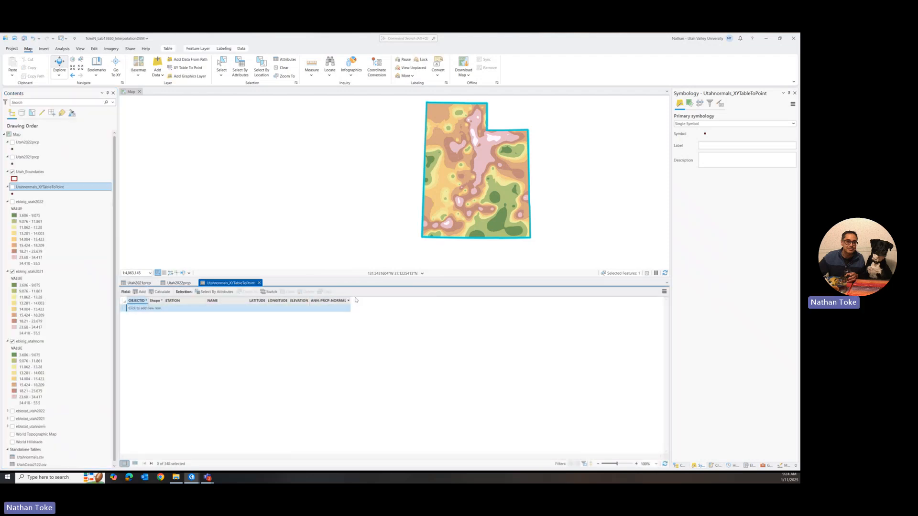
click(342, 310)
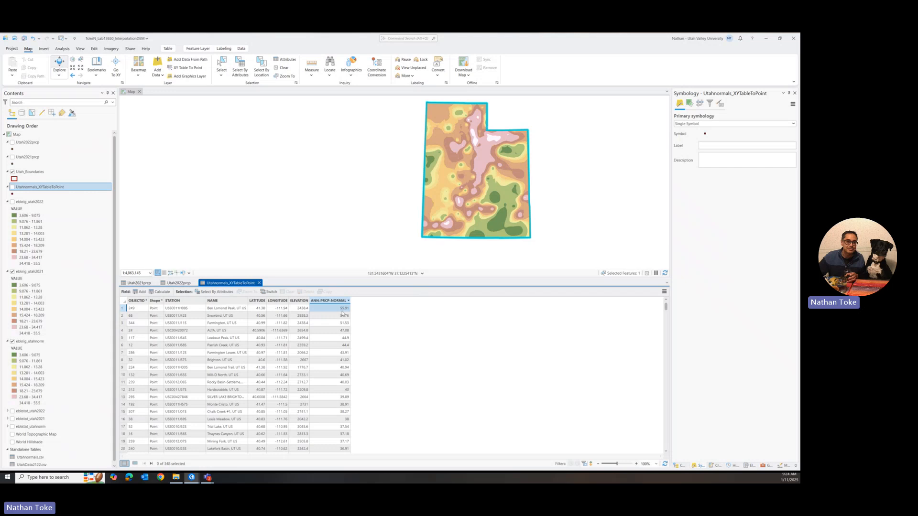